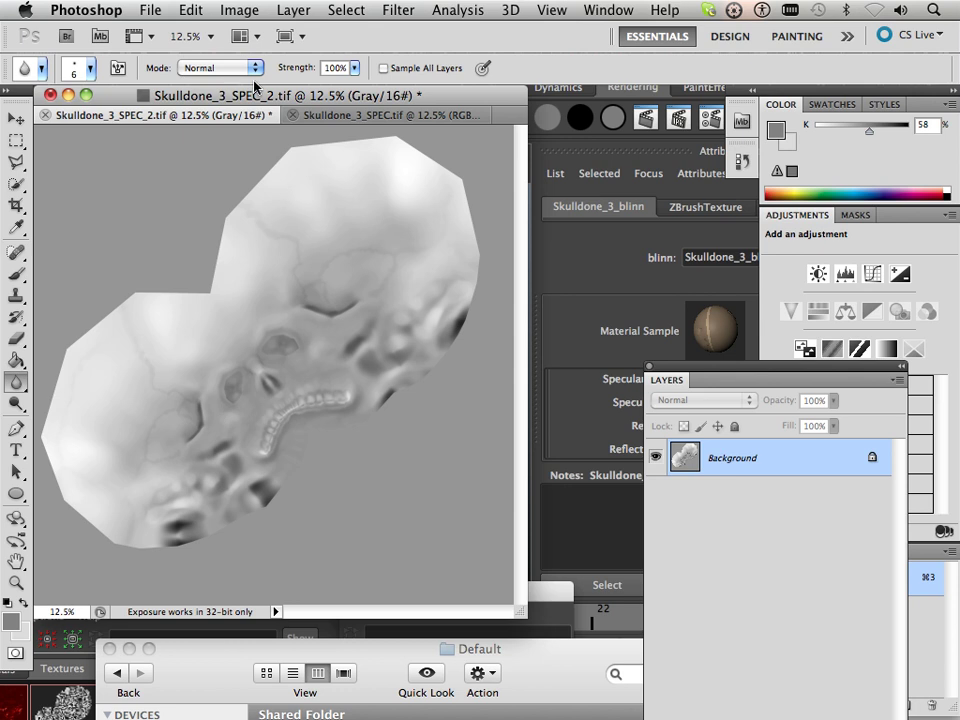
# Show Photoshop's Image > Adjustments submenu for the Skulldone_3_SPEC_2.tif spec map
pyautogui.click(243, 12)
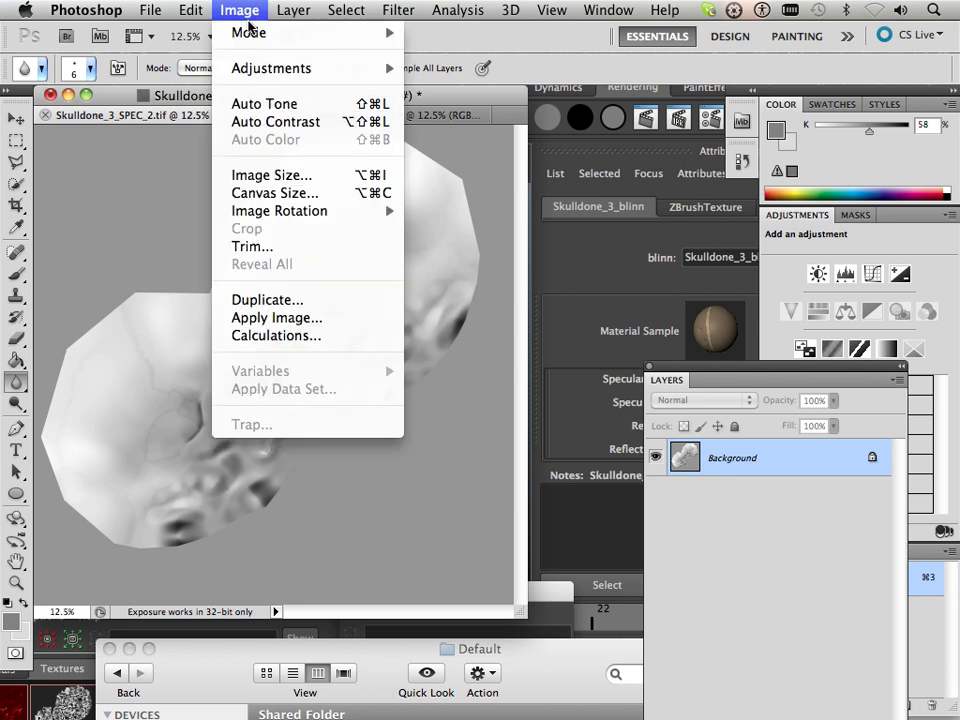
pyautogui.click(132, 112)
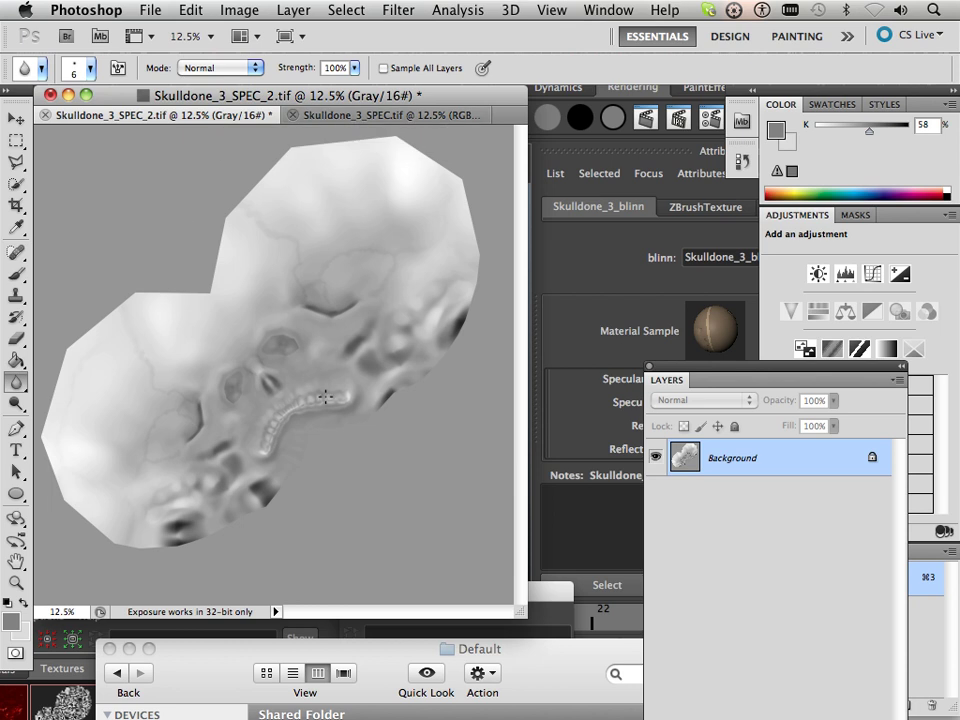
pyautogui.click(240, 12)
pyautogui.moveTo(312, 72)
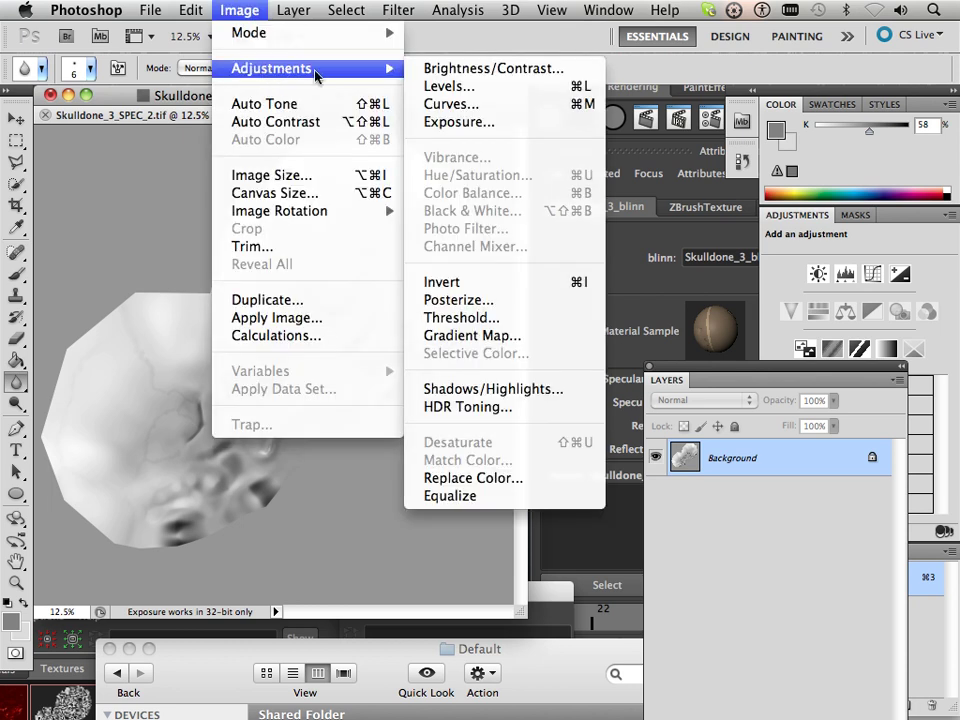
# Apply an Exposure adjustment of about -3.07 to Skulldone_3_SPEC_2.tif
pyautogui.click(447, 122)
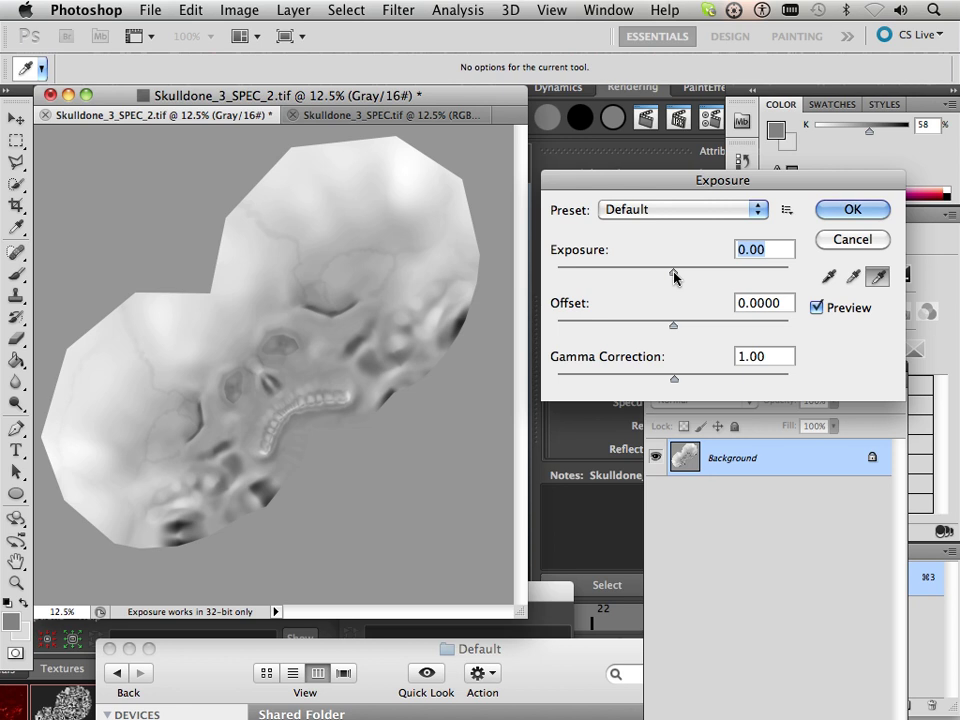
pyautogui.moveTo(674, 277); pyautogui.dragTo(620, 274)
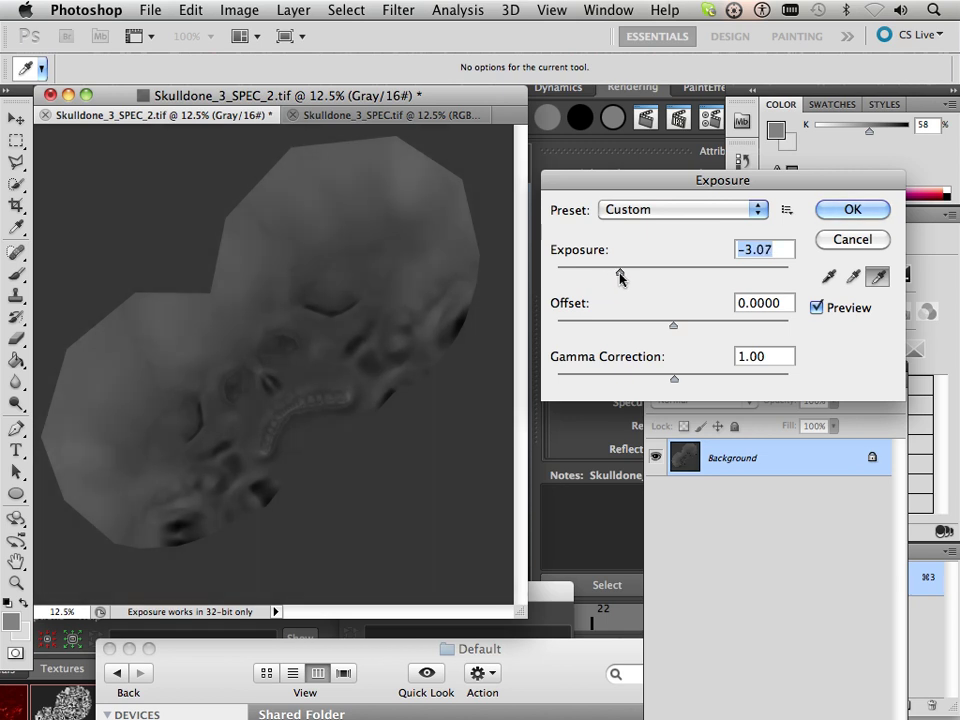
pyautogui.click(851, 210)
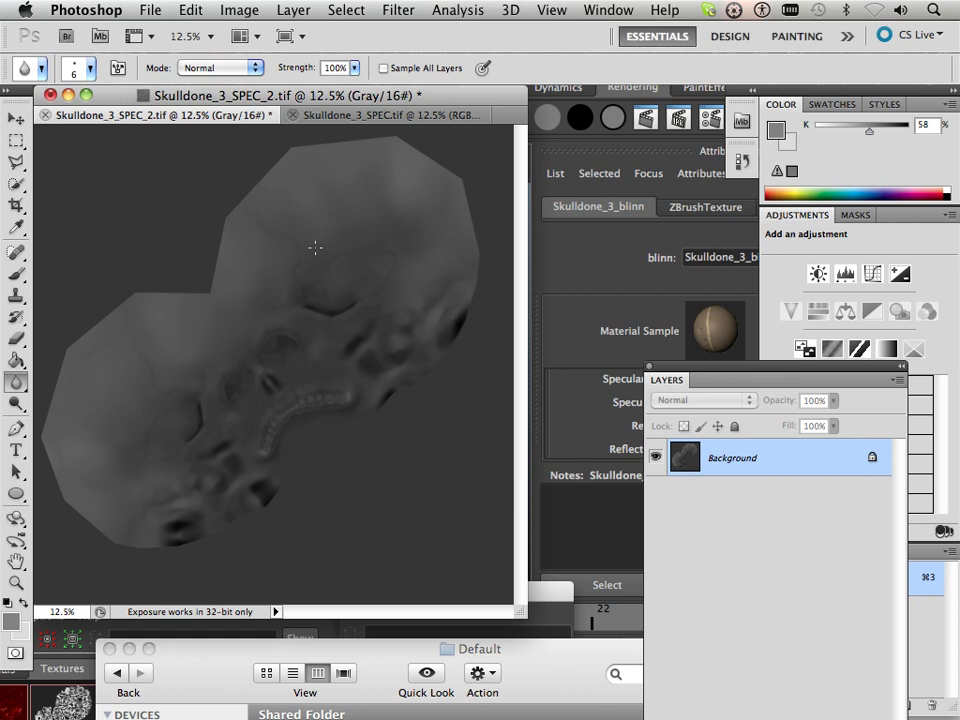
# Save the darkened map as TIFF, replacing the existing Skulldone_3_SPEC_2.tif
pyautogui.click(150, 10)
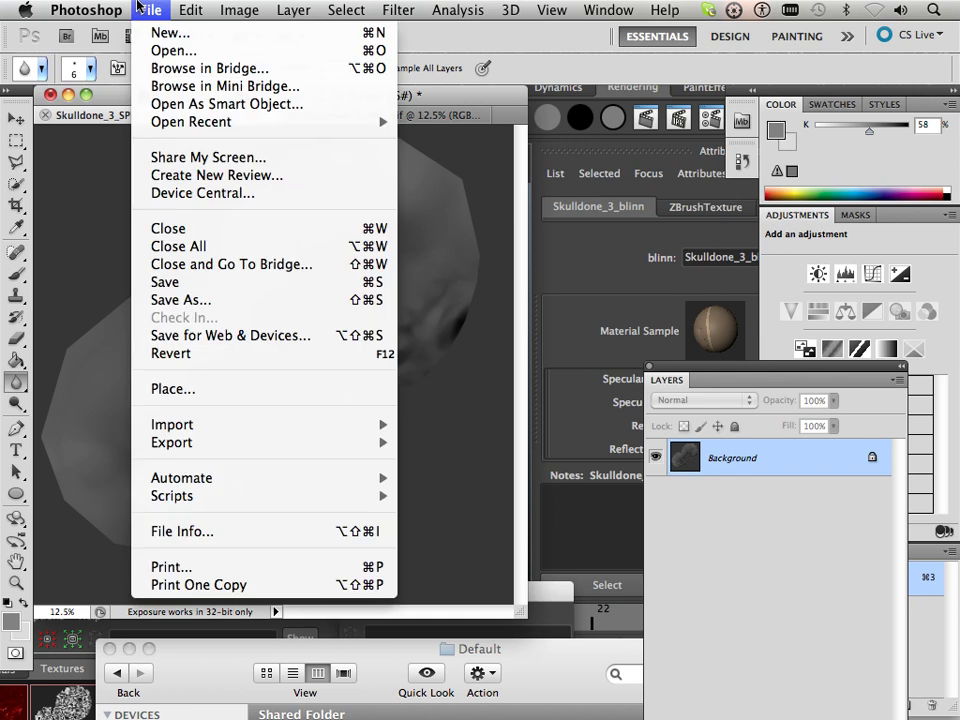
pyautogui.click(195, 301)
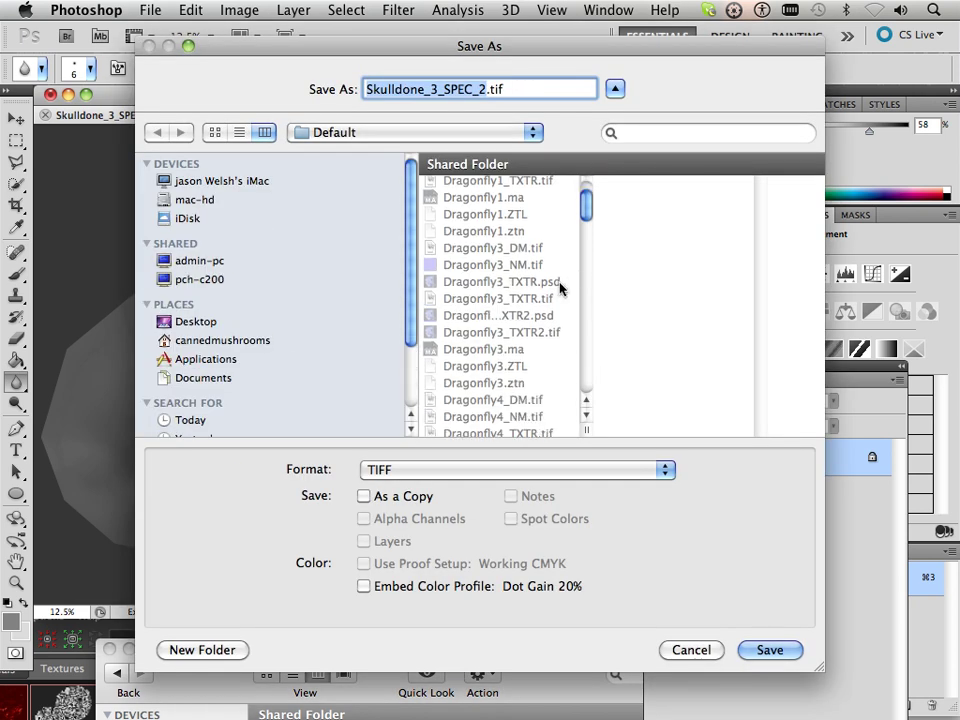
pyautogui.scroll(-6, 545, 300)
pyautogui.scroll(-10, 549, 307)
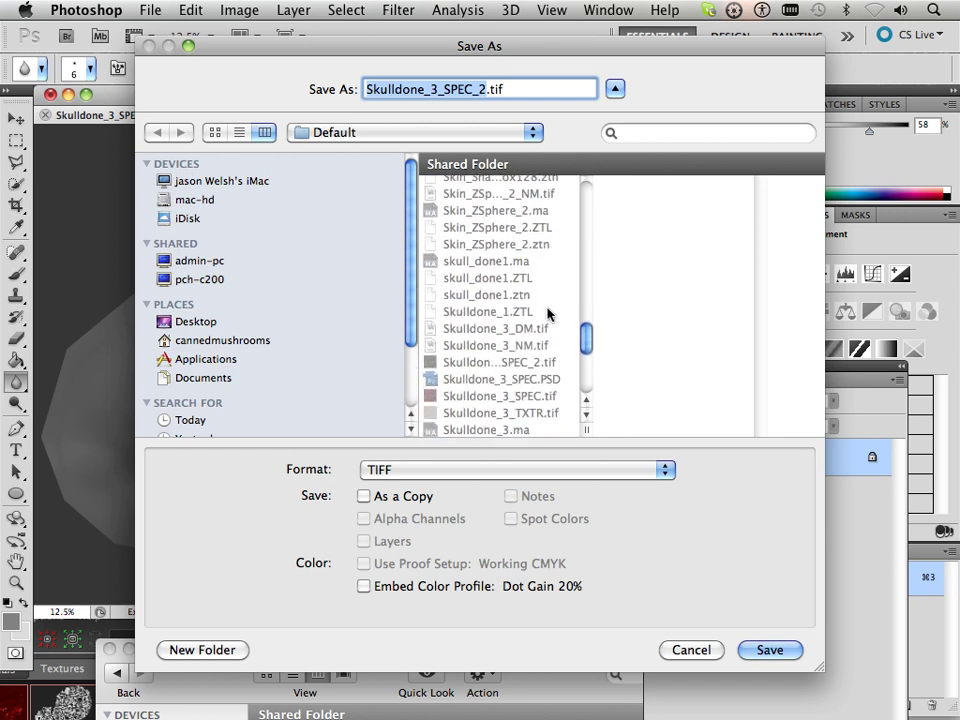
pyautogui.scroll(-3, 549, 315)
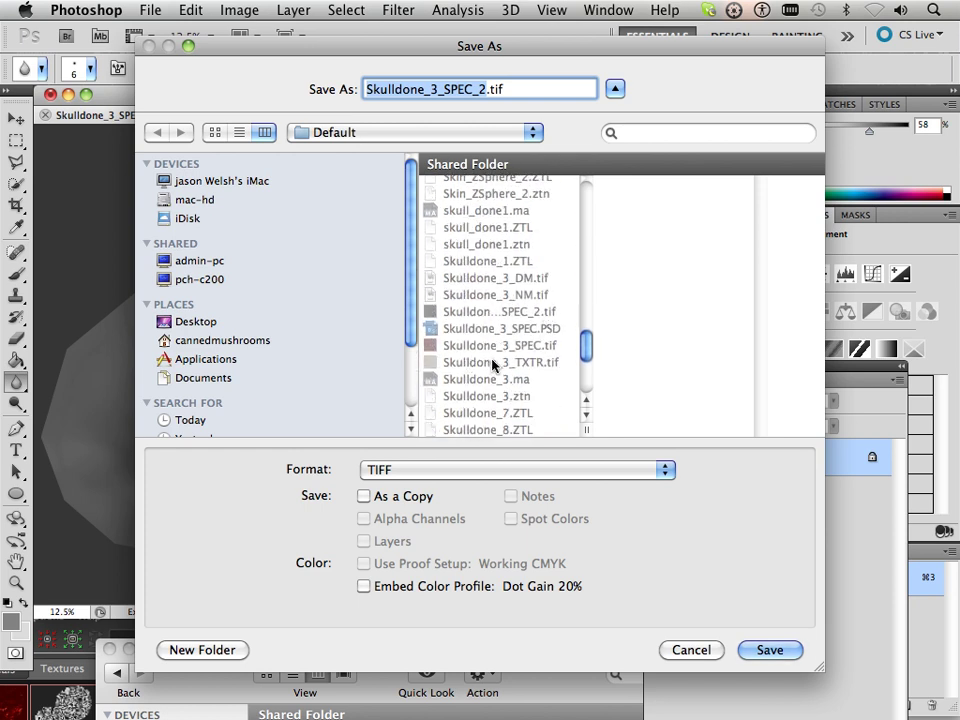
pyautogui.click(764, 652)
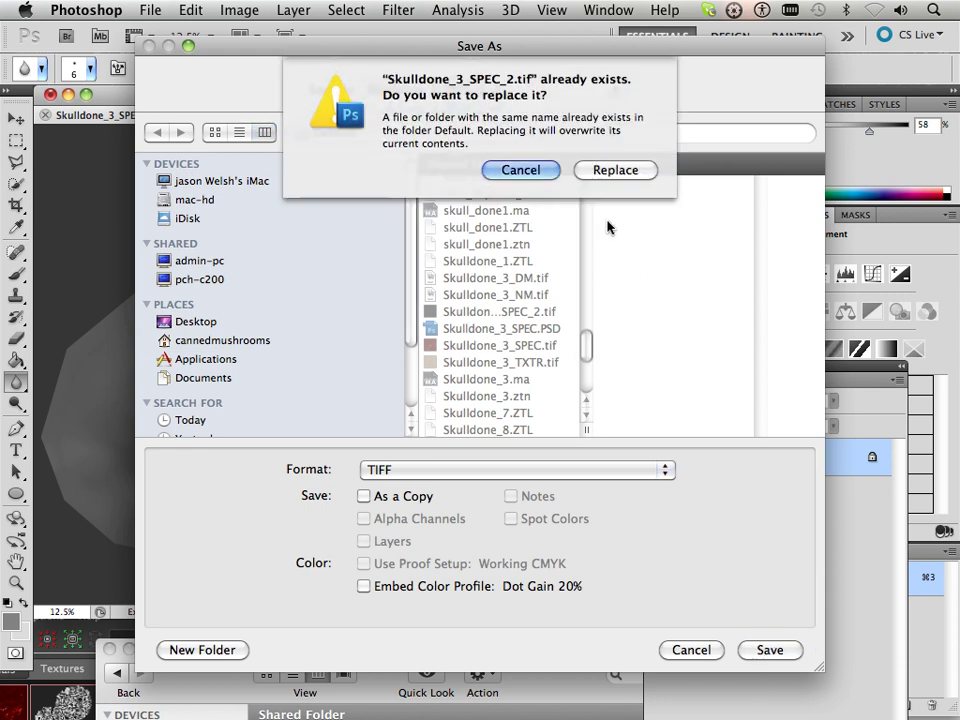
pyautogui.click(603, 177)
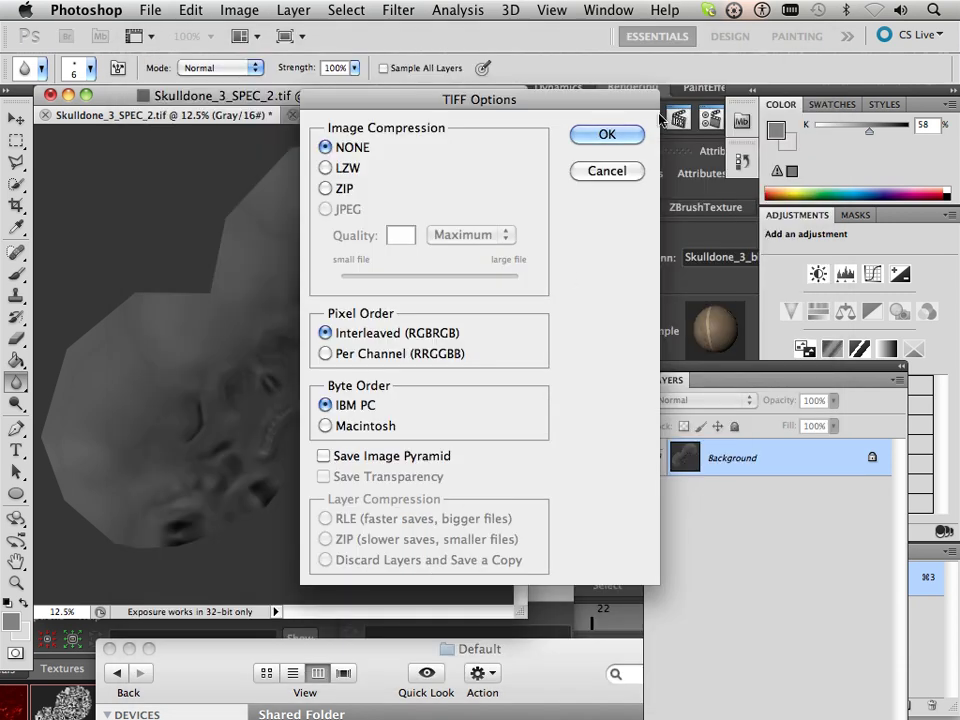
pyautogui.press('Return')
pyautogui.moveTo(376, 700)
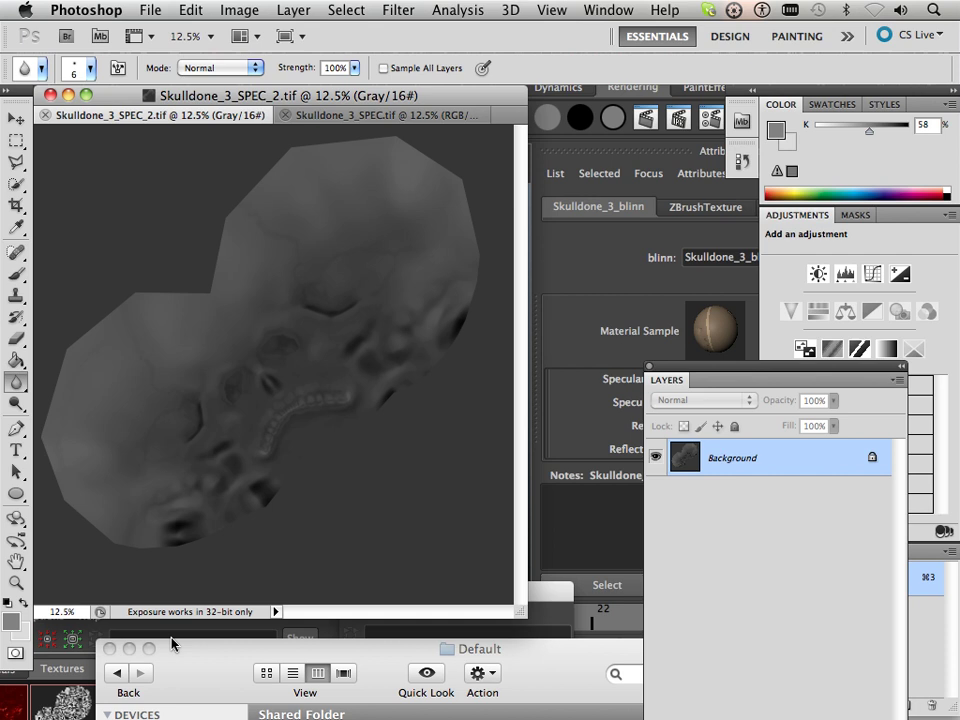
# Switch from Photoshop to Maya and bring the Hypershade window into view
pyautogui.click(208, 666)
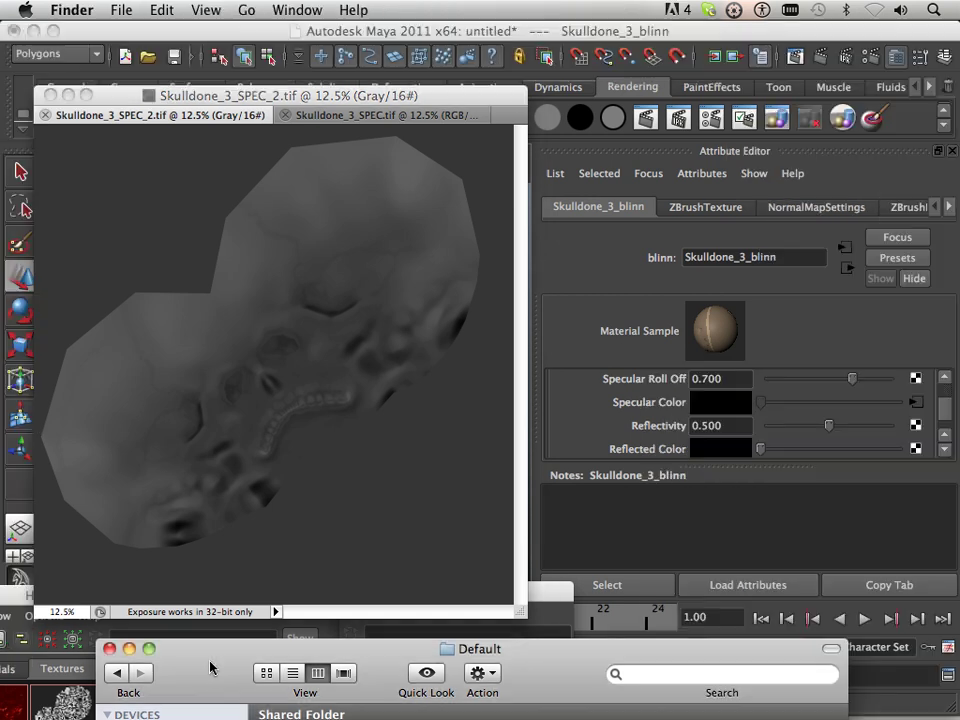
pyautogui.moveTo(208, 666); pyautogui.dragTo(550, 637)
pyautogui.click(265, 640)
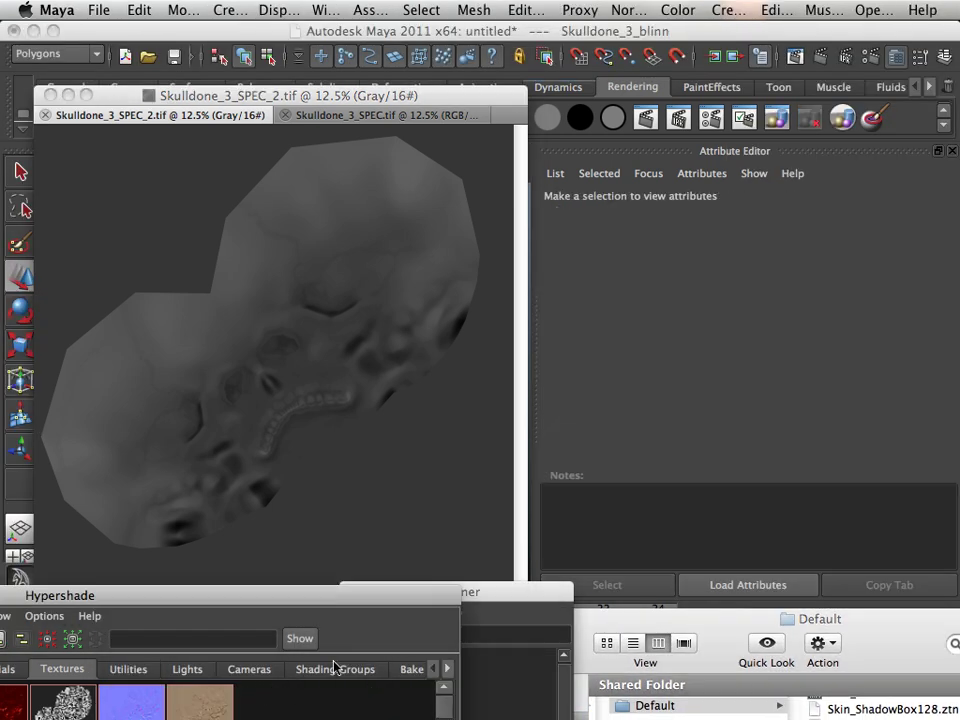
pyautogui.click(683, 267)
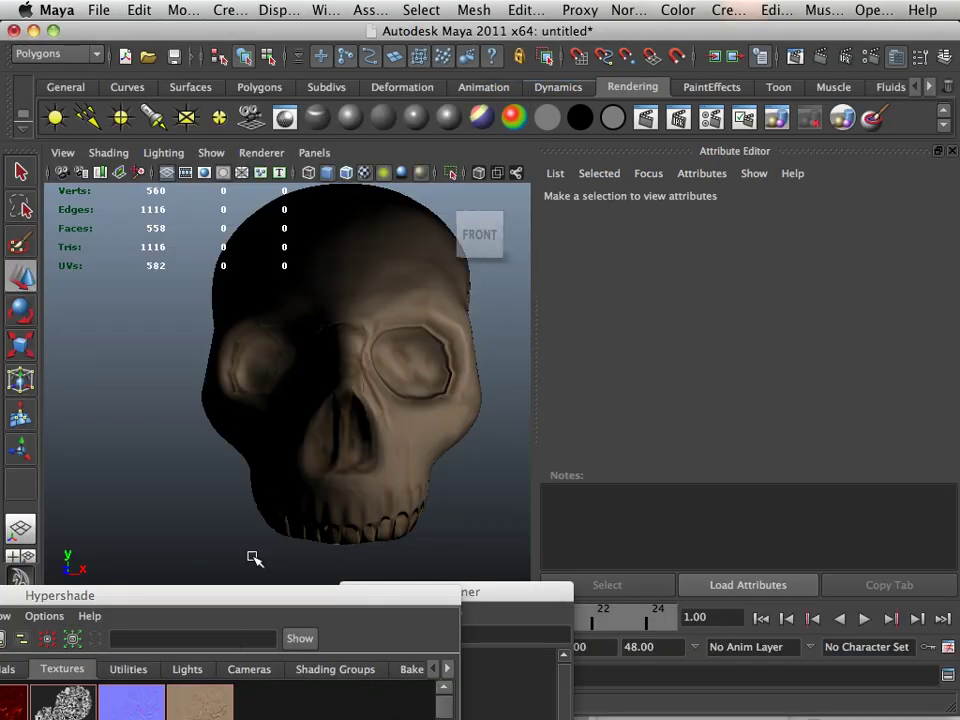
pyautogui.moveTo(200, 607); pyautogui.dragTo(418, 145)
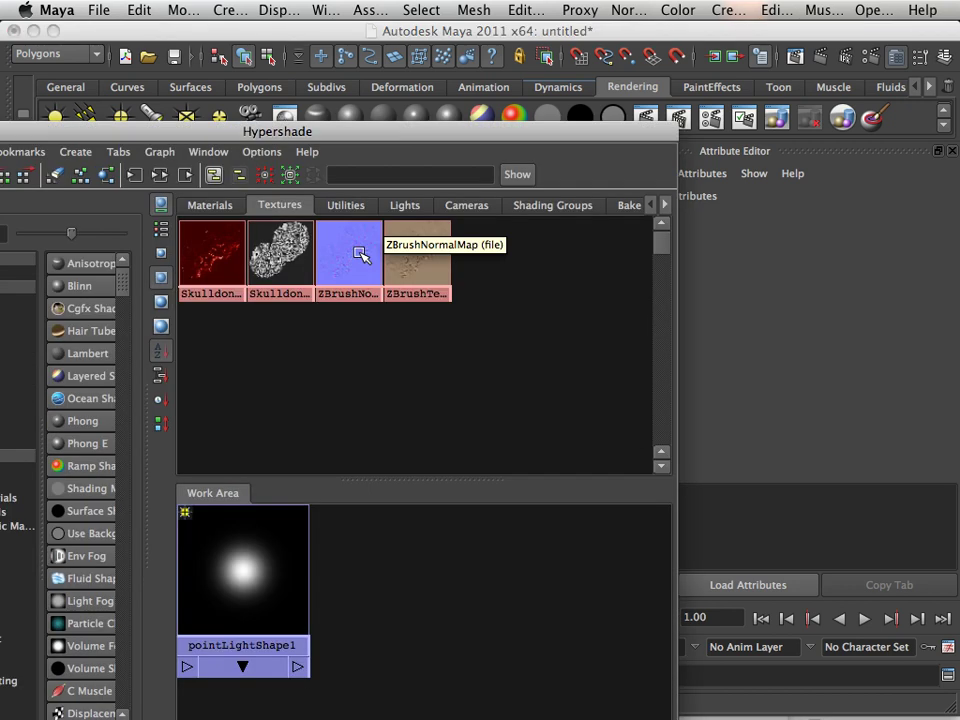
# Select the Skulldone_3_SPEC_2_1 texture and reload its updated image from disk
pyautogui.click(305, 258)
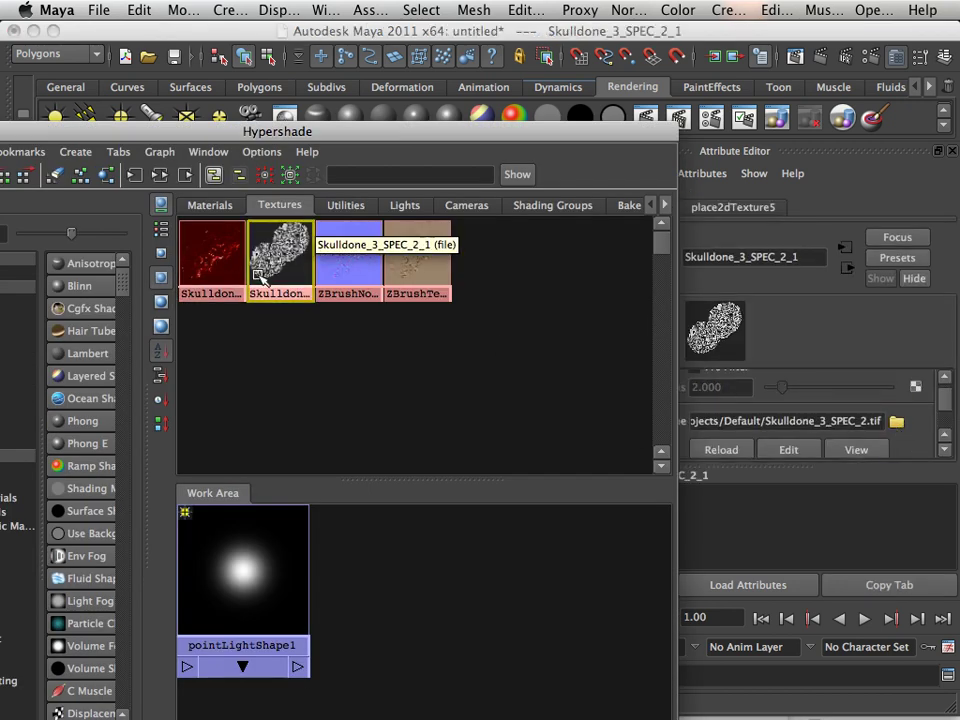
pyautogui.moveTo(362, 133); pyautogui.dragTo(317, 192)
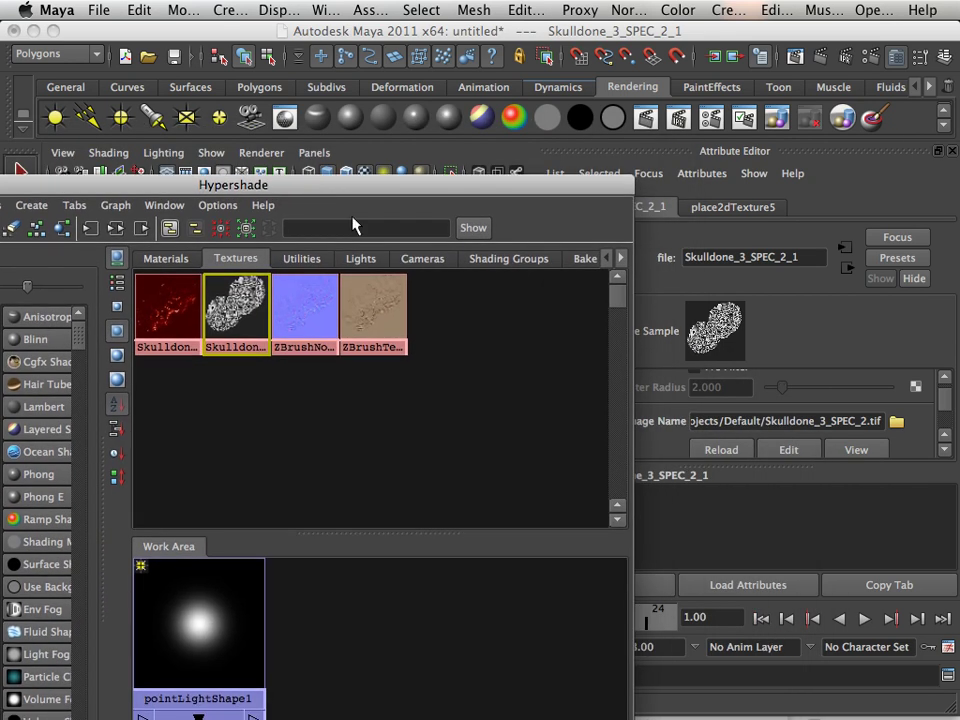
pyautogui.click(714, 455)
pyautogui.click(703, 451)
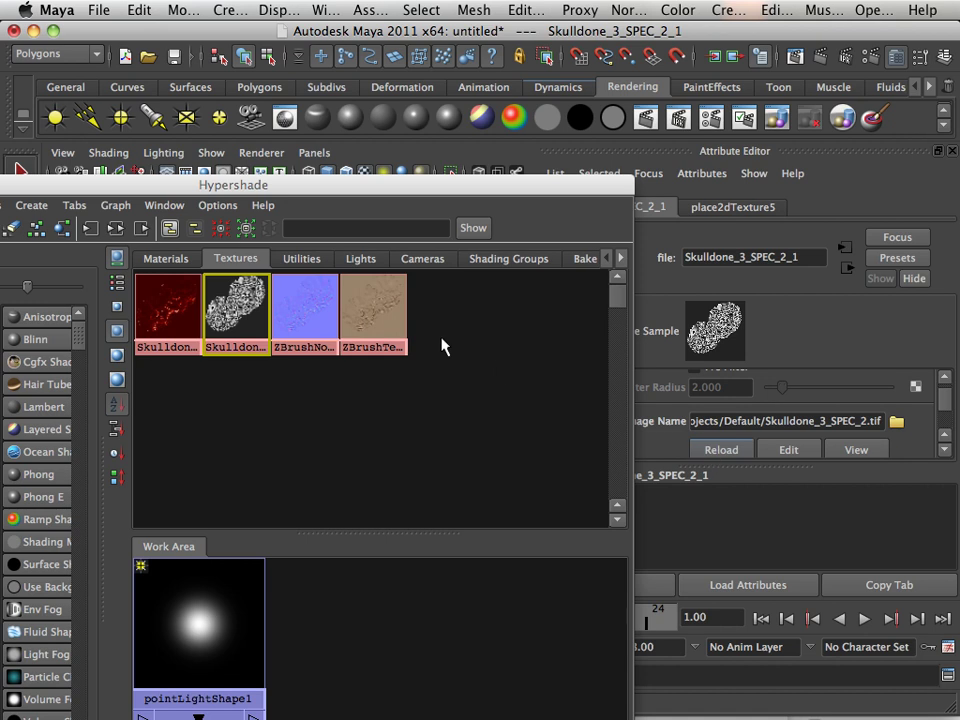
pyautogui.moveTo(266, 192); pyautogui.dragTo(284, 478)
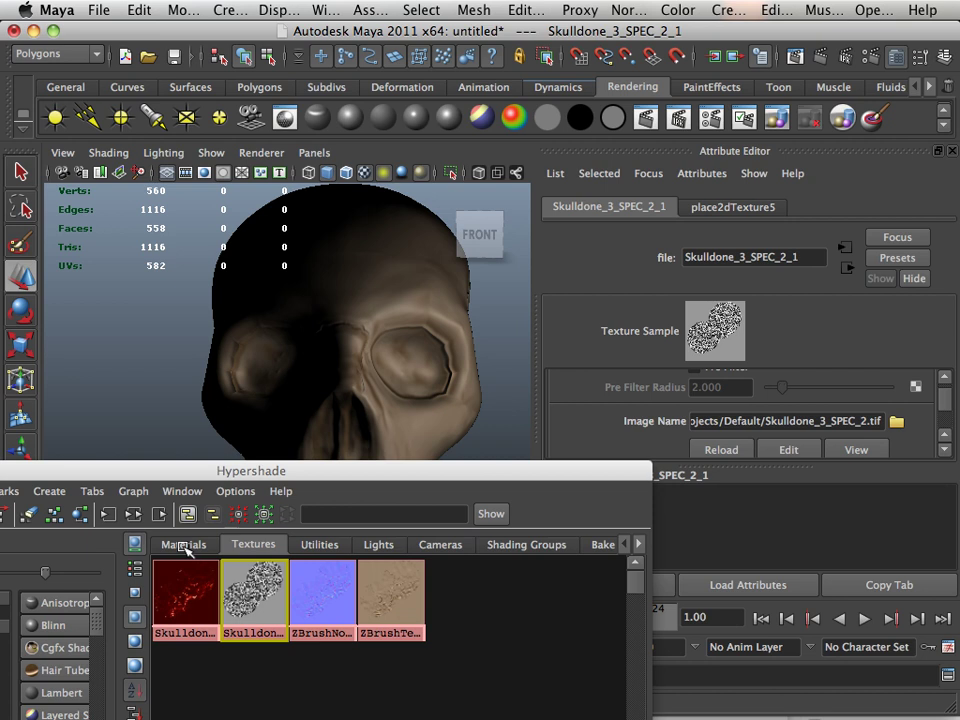
# Connect Skulldone_3_SPEC_2_1 to Skulldone_3_blinn's Specular Color
pyautogui.click(184, 545)
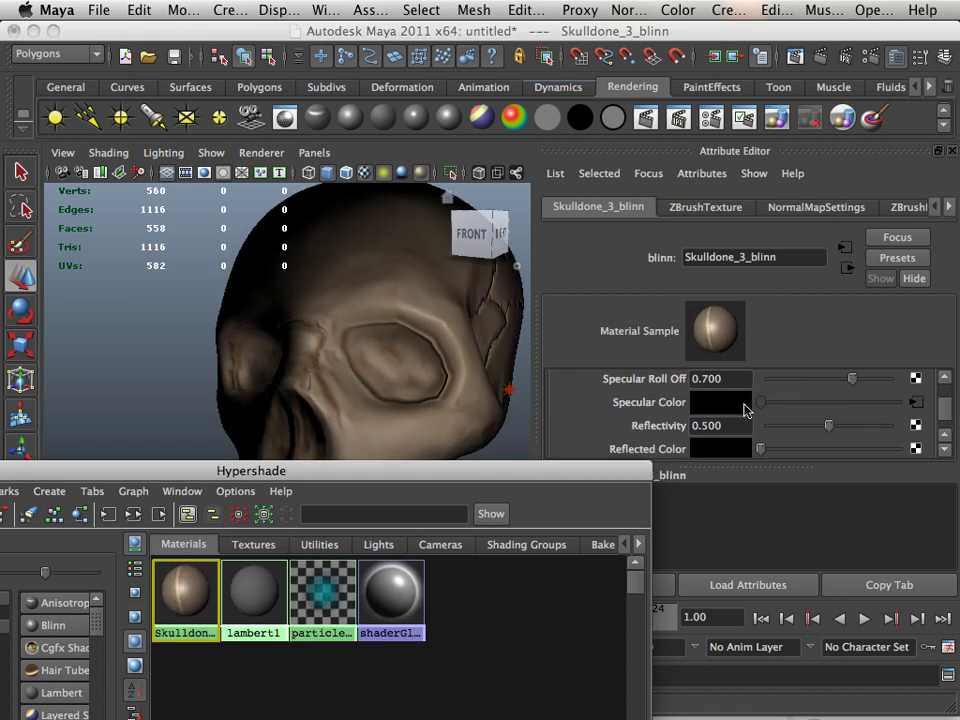
pyautogui.click(253, 544)
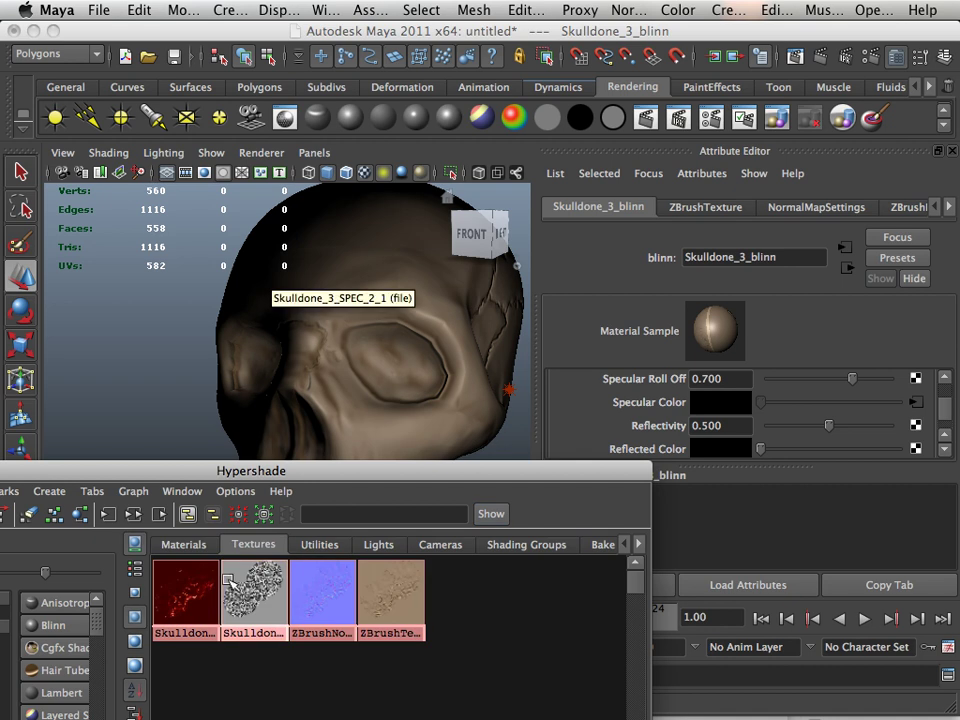
pyautogui.moveTo(251, 592); pyautogui.dragTo(620, 405, button='middle')
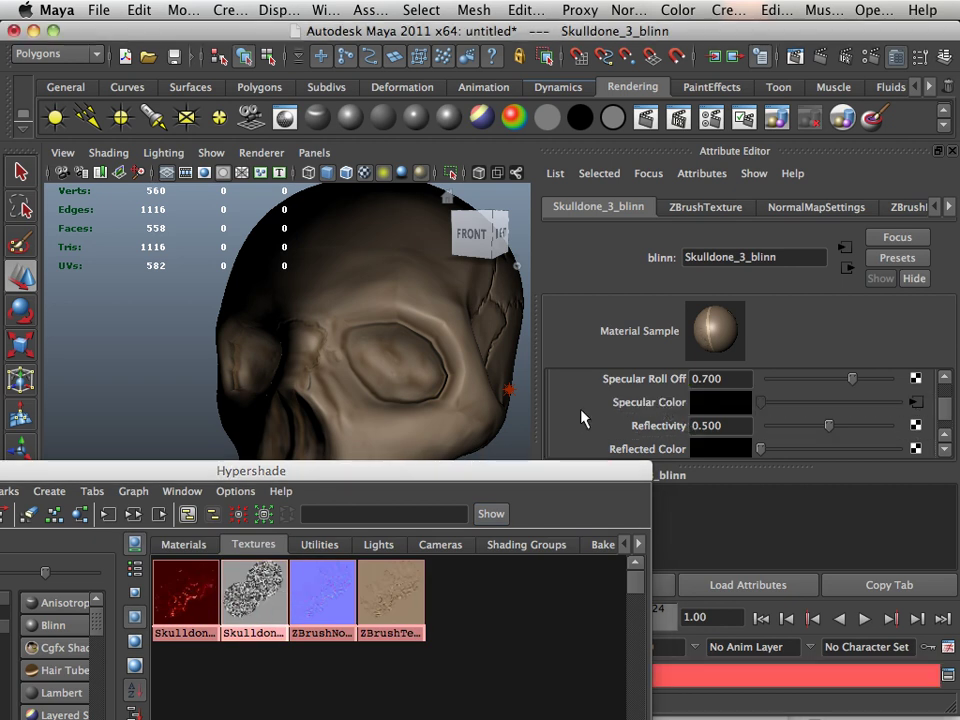
# Add a point light in front of the skull's face and reselect Skulldone_3_blinn
pyautogui.keyDown('alt'); pyautogui.moveTo(385, 387); pyautogui.dragTo(86, 400); pyautogui.keyUp('alt')
pyautogui.press('g')
pyautogui.keyDown('alt'); pyautogui.moveTo(189, 375); pyautogui.dragTo(270, 394); pyautogui.keyUp('alt')
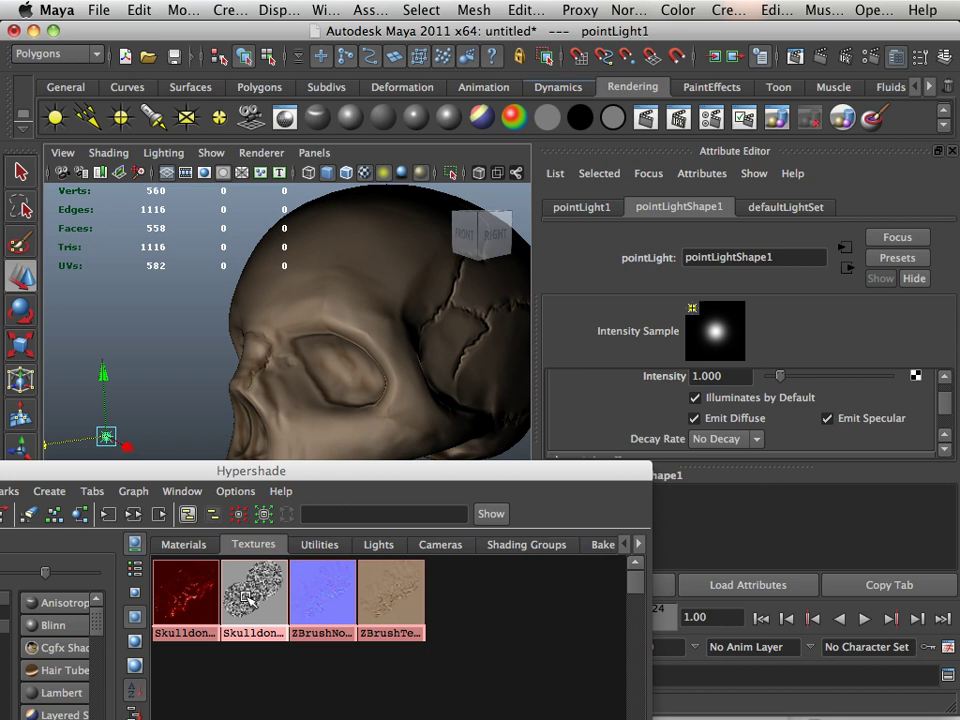
pyautogui.keyDown('alt'); pyautogui.moveTo(337, 394); pyautogui.dragTo(358, 364); pyautogui.keyUp('alt')
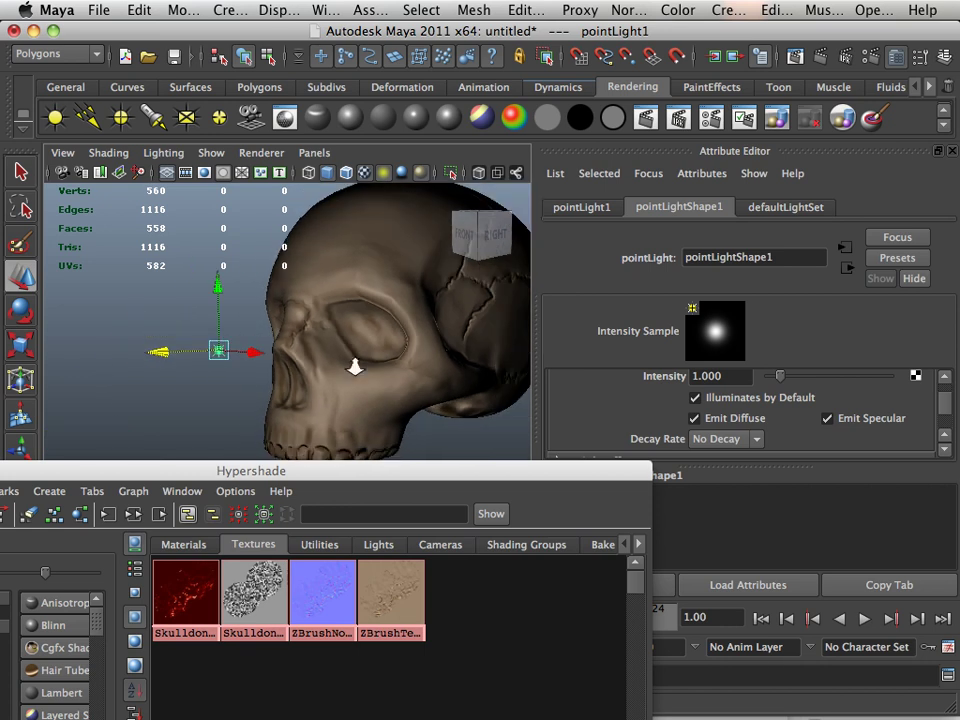
pyautogui.click(186, 547)
pyautogui.click(190, 588)
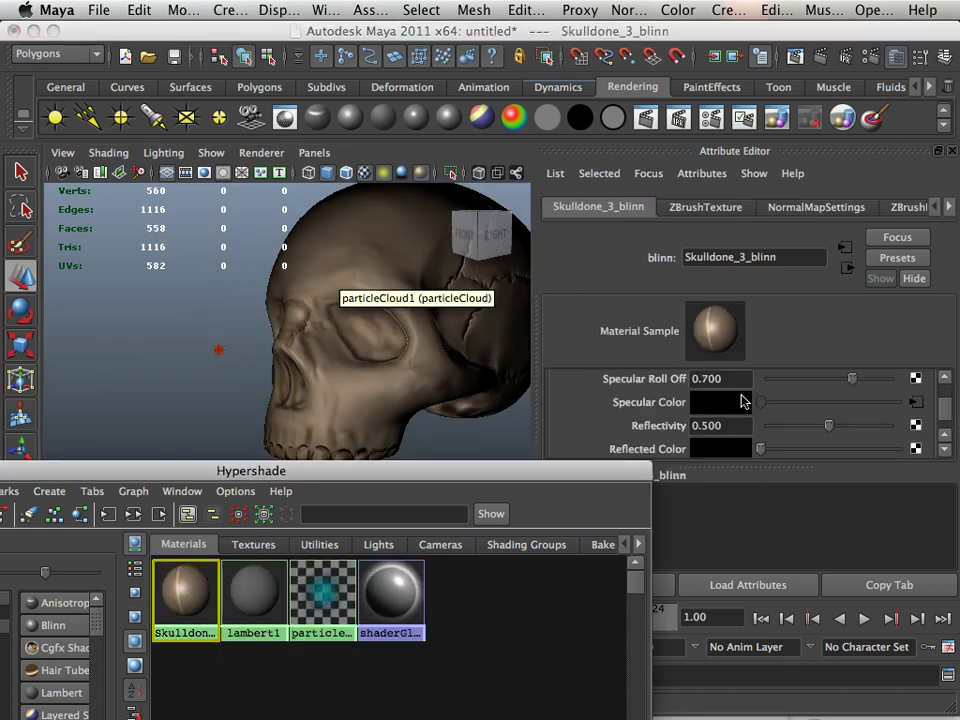
# Break the texture's link to Specular Color and move the point light left of the skull
pyautogui.rightClick(660, 405)
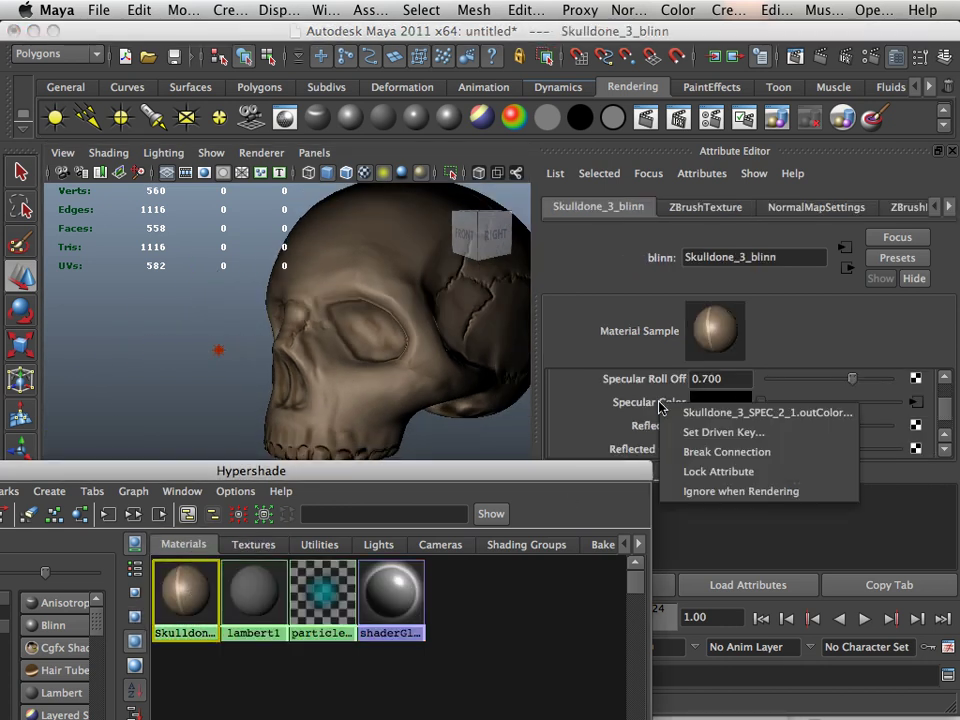
pyautogui.click(700, 452)
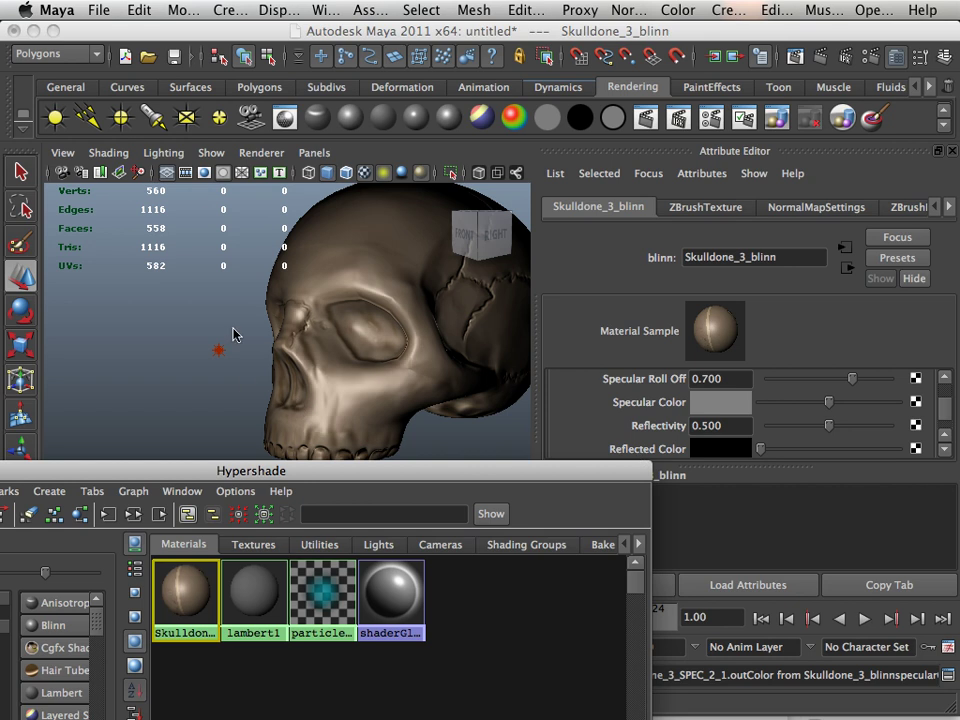
pyautogui.click(212, 352)
pyautogui.moveTo(207, 357)
pyautogui.mouseDown()
pyautogui.moveTo(268, 356)
pyautogui.moveTo(336, 392)
pyautogui.moveTo(260, 379)
pyautogui.moveTo(424, 394)
pyautogui.moveTo(18, 335)
pyautogui.moveTo(400, 408)
pyautogui.moveTo(135, 377)
pyautogui.moveTo(428, 419)
pyautogui.moveTo(516, 420)
pyautogui.moveTo(99, 366)
pyautogui.moveTo(226, 378)
pyautogui.moveTo(165, 371)
pyautogui.mouseUp()
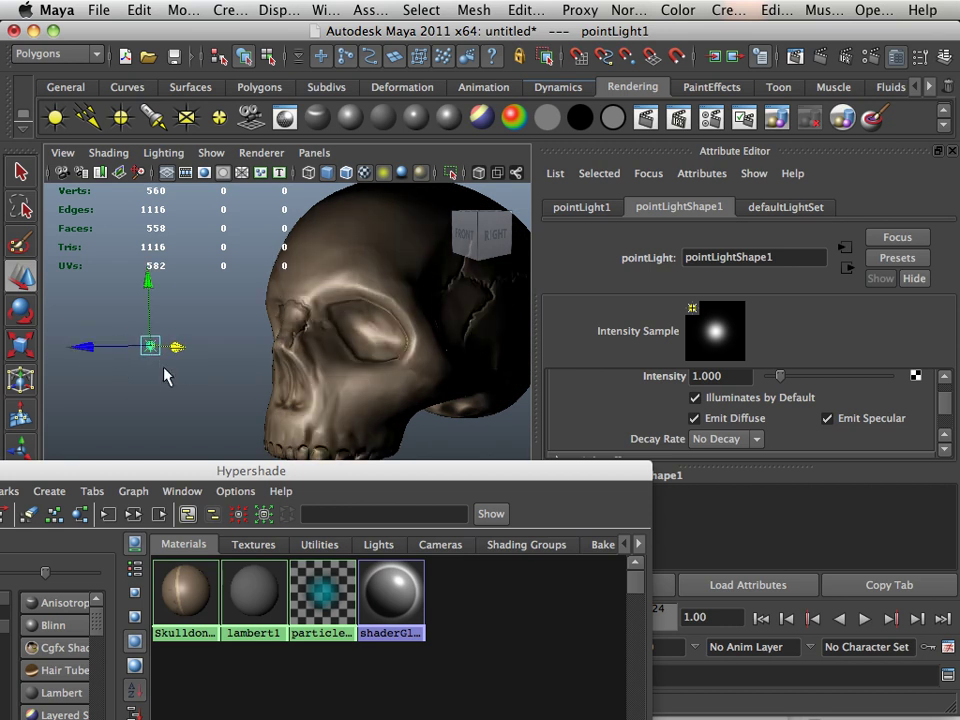
# Load Skulldone_3_blinn's attributes and return the Hypershade to the texture list
pyautogui.click(264, 546)
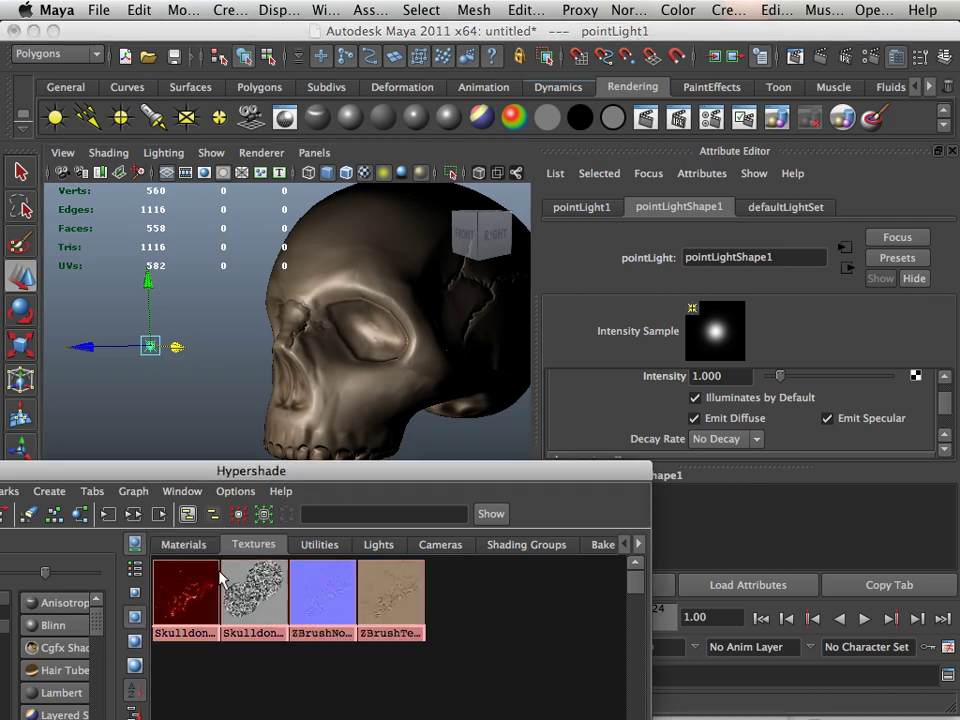
pyautogui.click(184, 545)
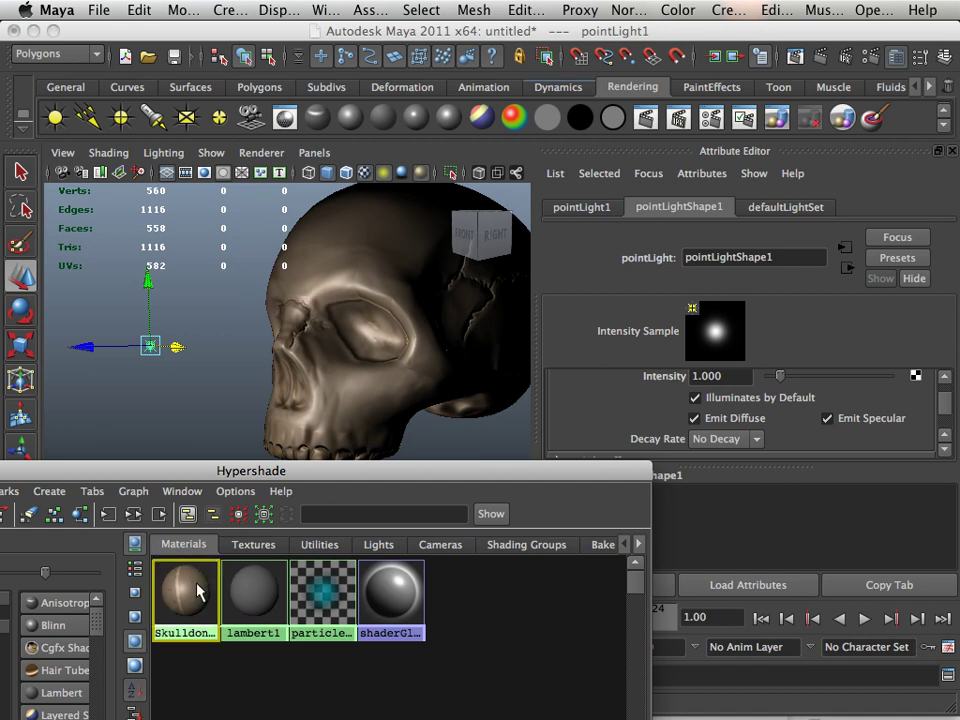
pyautogui.click(197, 590)
pyautogui.scroll(-1, 615, 420)
pyautogui.scroll(1, 625, 421)
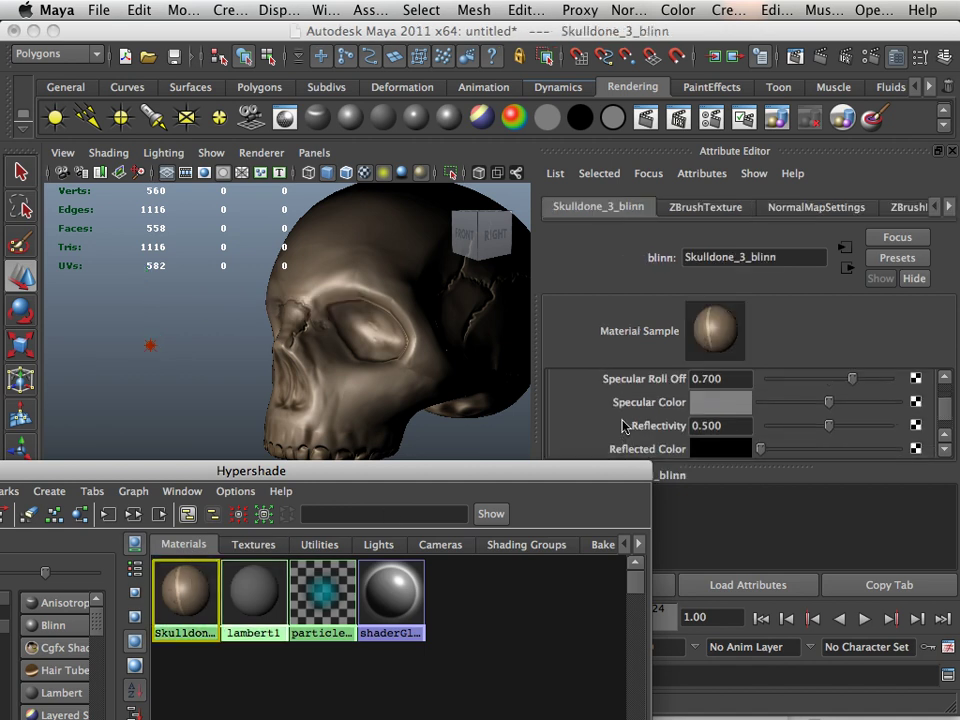
pyautogui.click(254, 544)
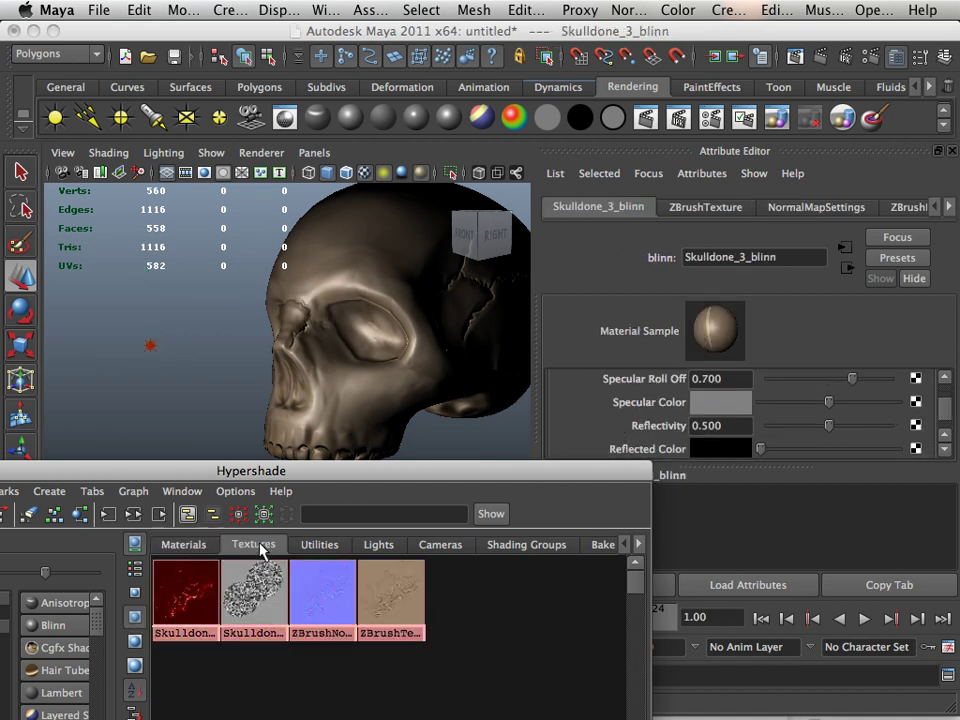
# Connect Skulldone_3_SPEC_2_1 to Specular Color, then bring back the Blinn's attributes beside the textures
pyautogui.moveTo(258, 578); pyautogui.dragTo(618, 404, button='middle')
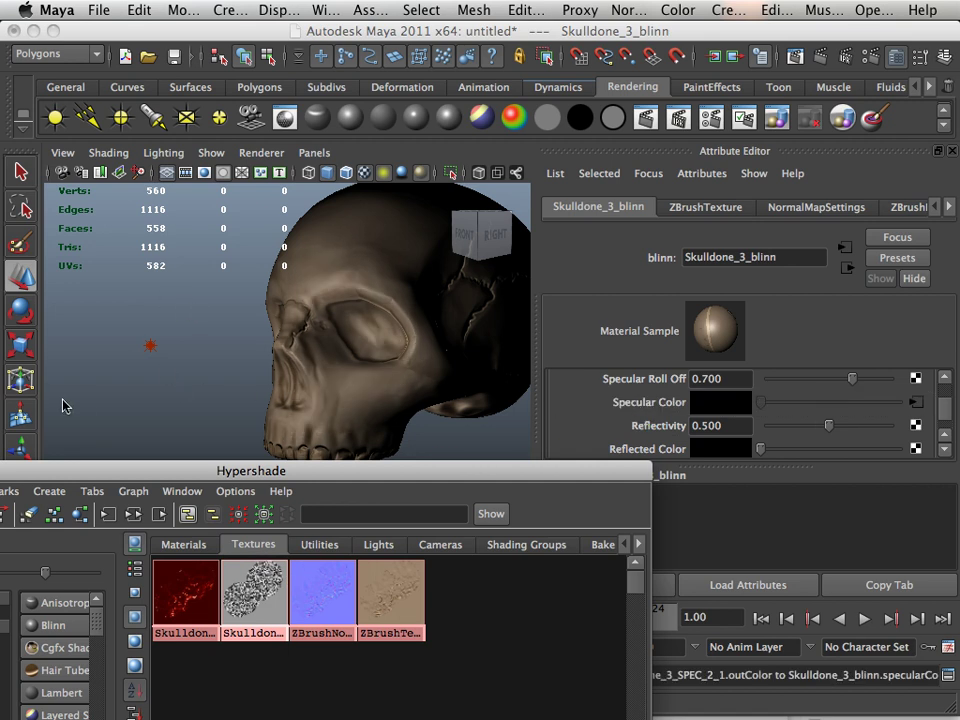
pyautogui.press('z')
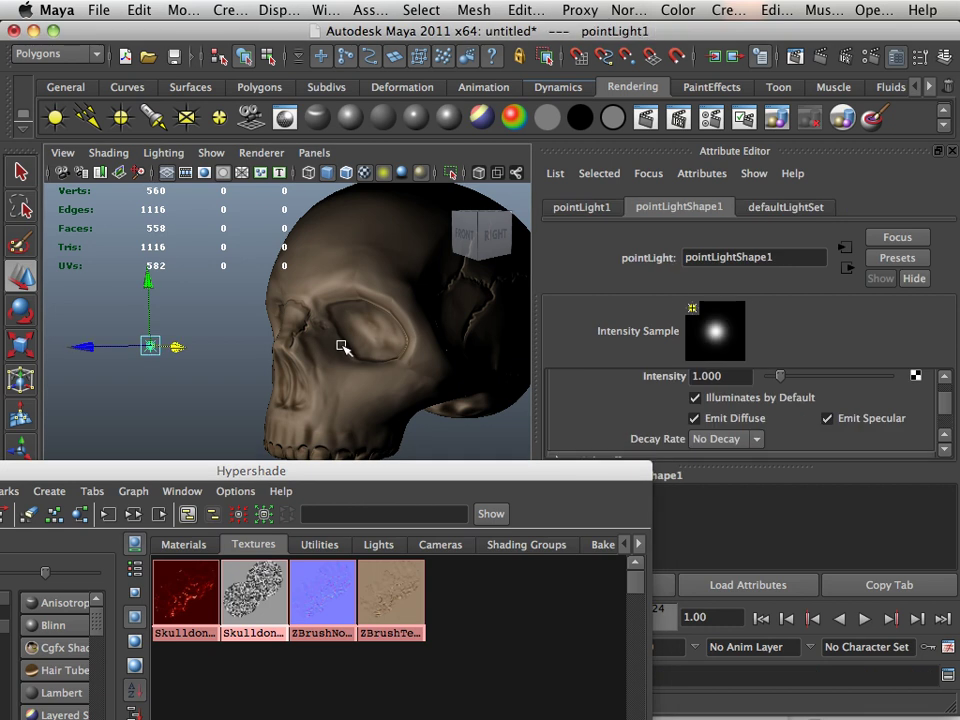
pyautogui.click(185, 545)
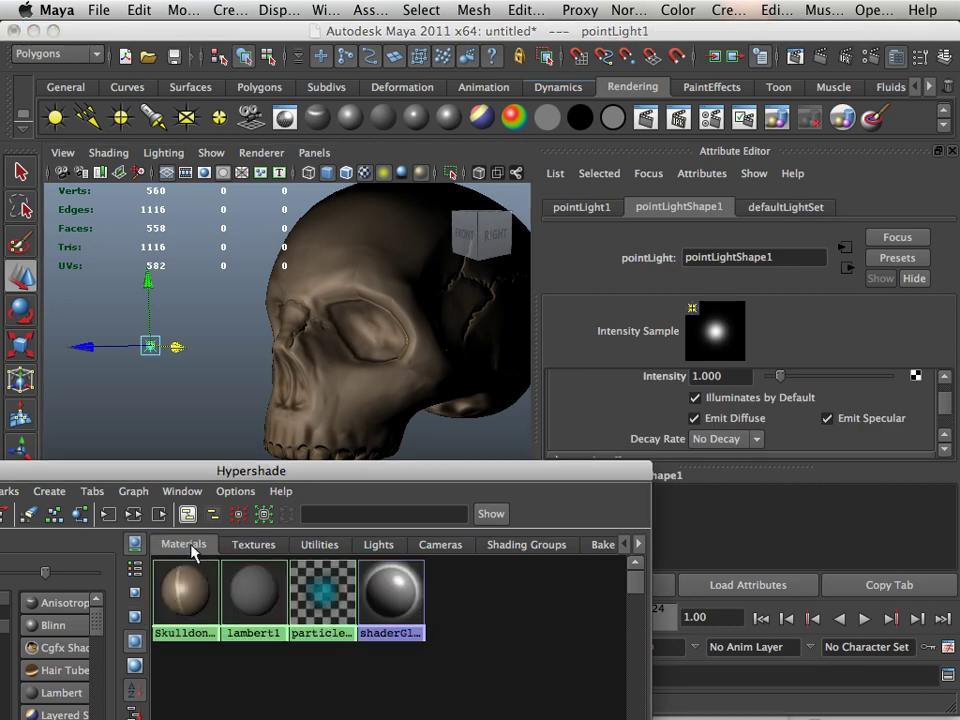
pyautogui.click(188, 595)
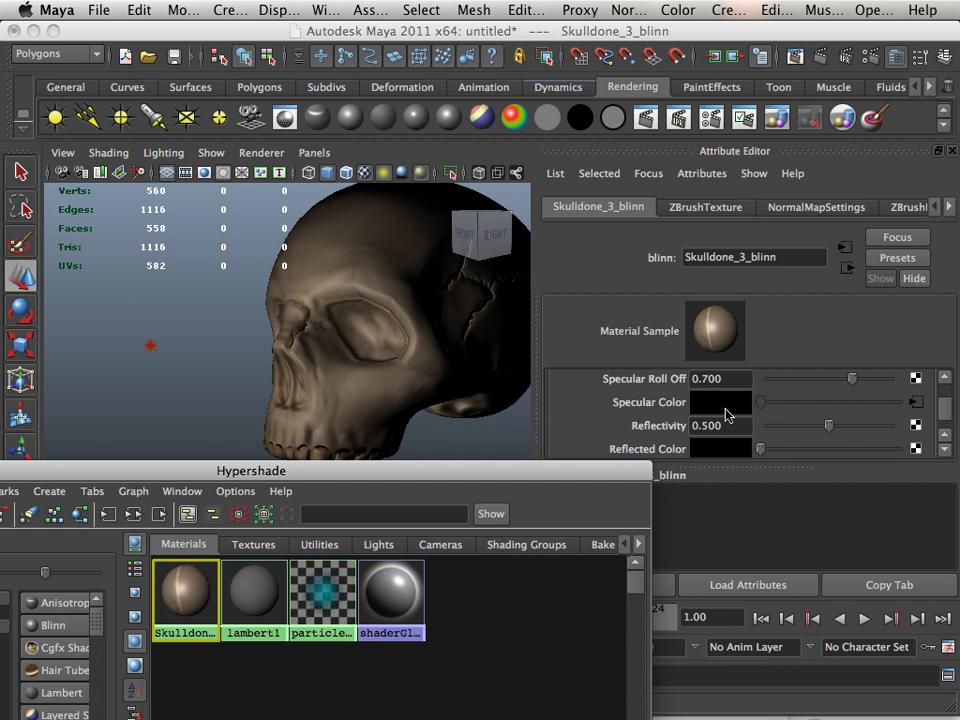
pyautogui.scroll(-1, 717, 417)
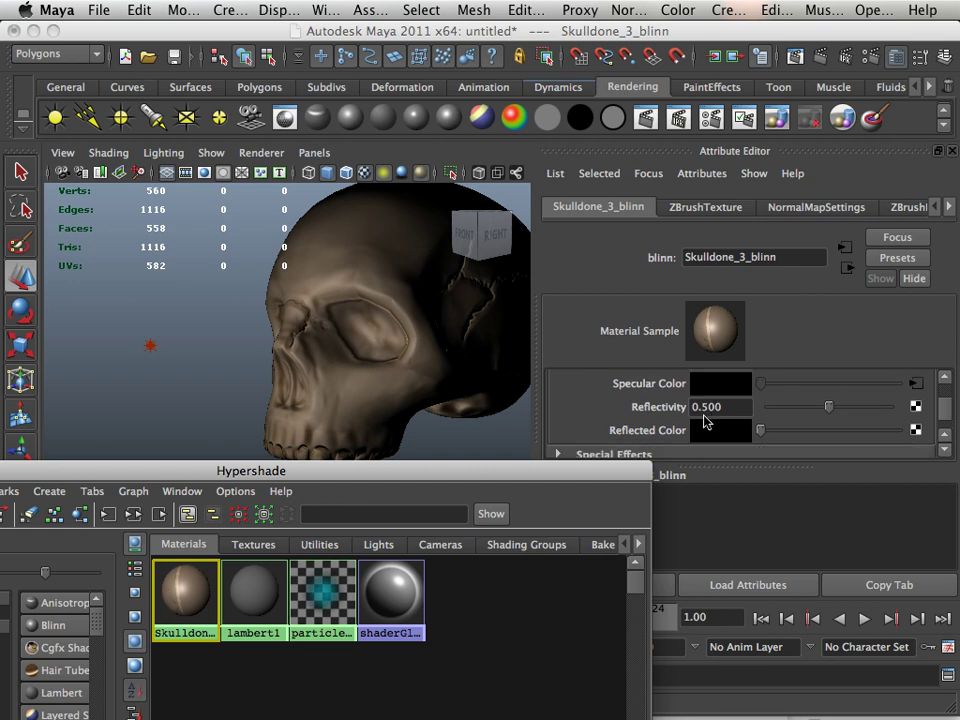
pyautogui.click(253, 544)
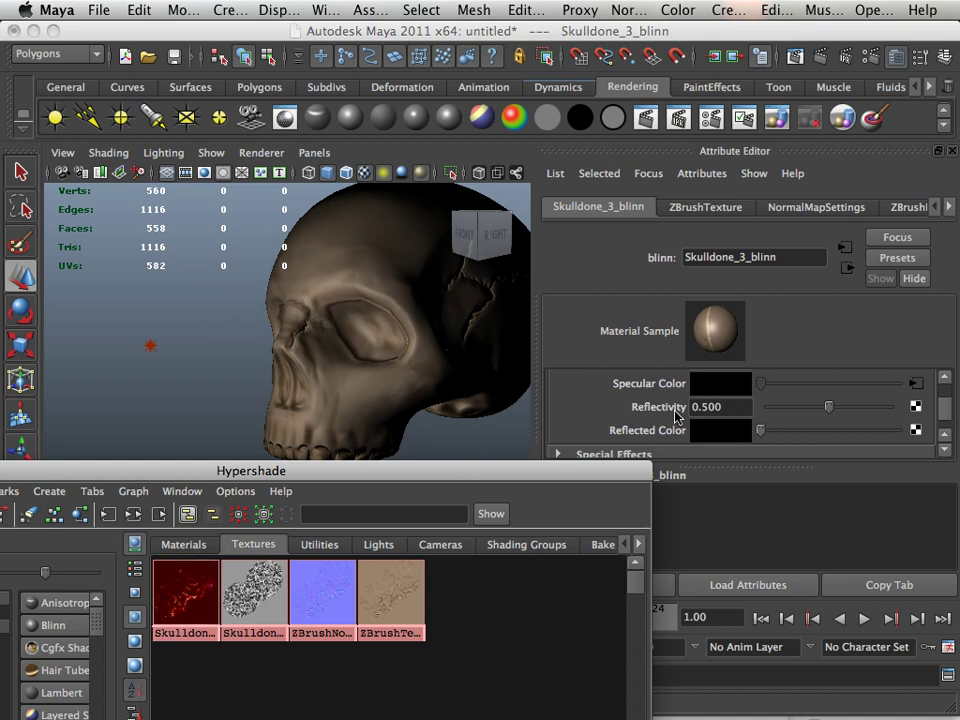
pyautogui.scroll(1, 711, 406)
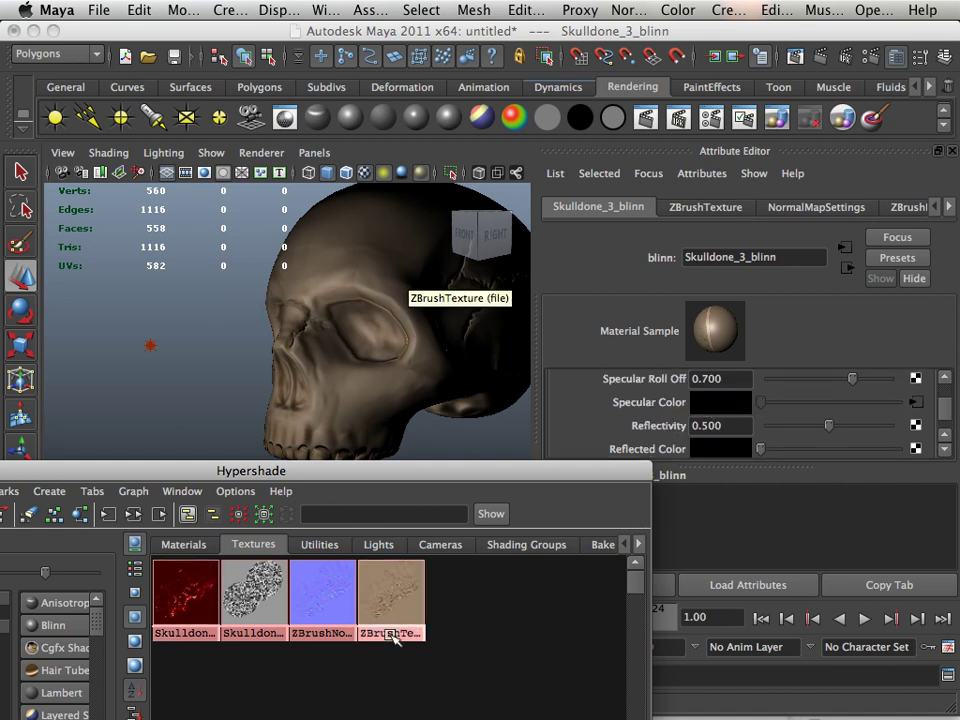
# Check the Image Name paths of the ZBrushTexture and Skulldone_3_SPEC_2_1 textures
pyautogui.moveTo(381, 579); pyautogui.dragTo(455, 596, button='middle')
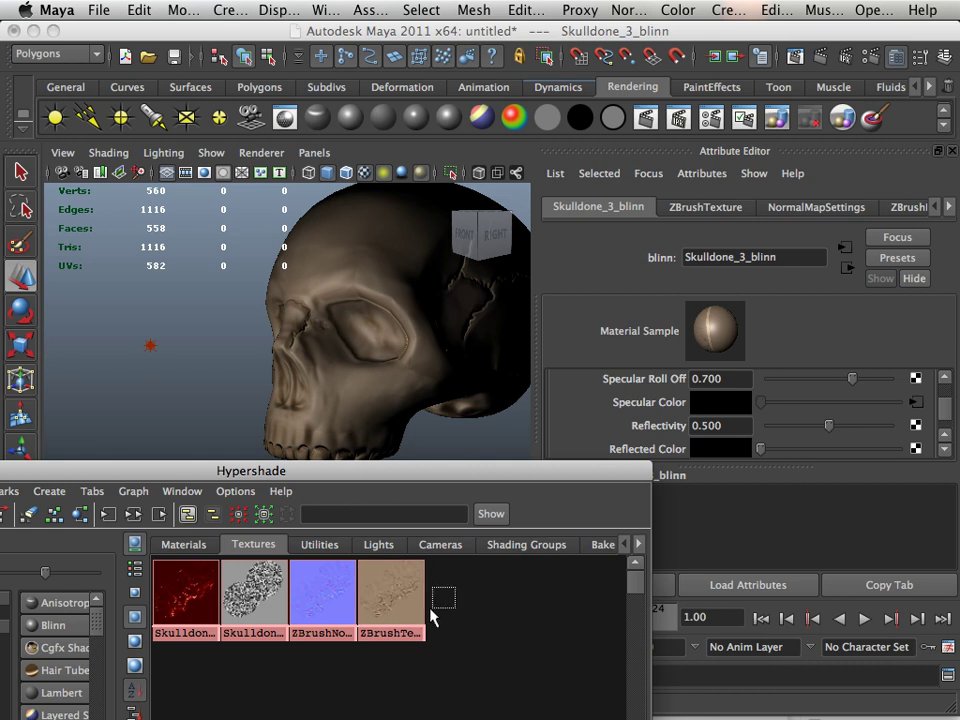
pyautogui.moveTo(432, 617); pyautogui.dragTo(356, 692)
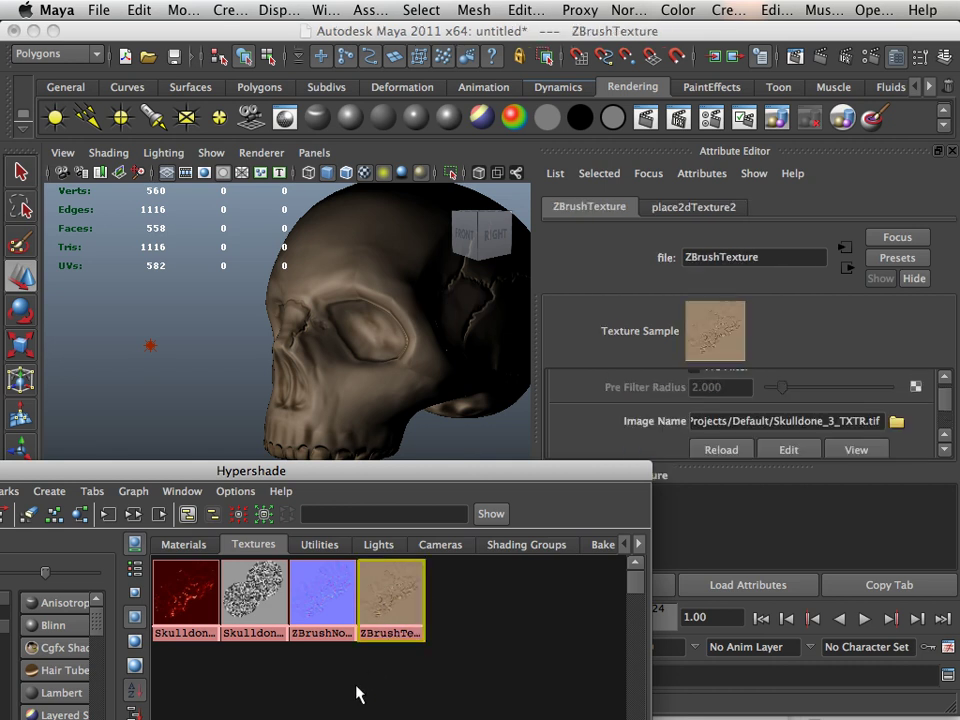
pyautogui.moveTo(352, 689); pyautogui.dragTo(300, 630)
pyautogui.moveTo(266, 681); pyautogui.dragTo(255, 615)
pyautogui.moveTo(255, 615); pyautogui.dragTo(348, 592, button='middle')
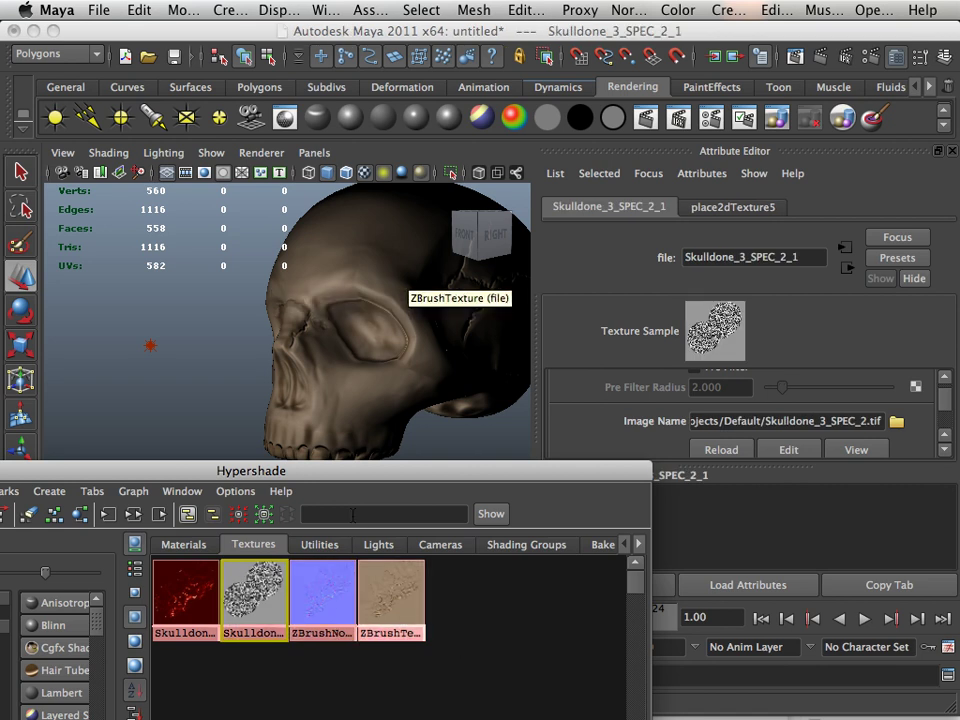
# Return the Hypershade to the scene's material swatches
pyautogui.moveTo(421, 475); pyautogui.dragTo(389, 483)
pyautogui.scroll(-1, 645, 439)
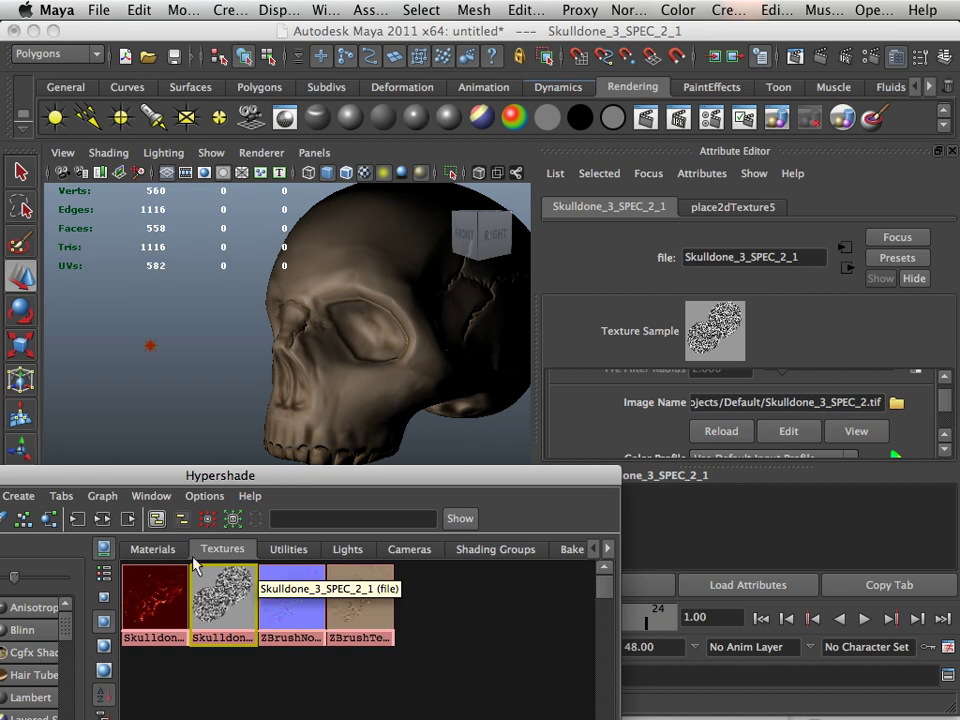
pyautogui.click(153, 549)
pyautogui.click(170, 594)
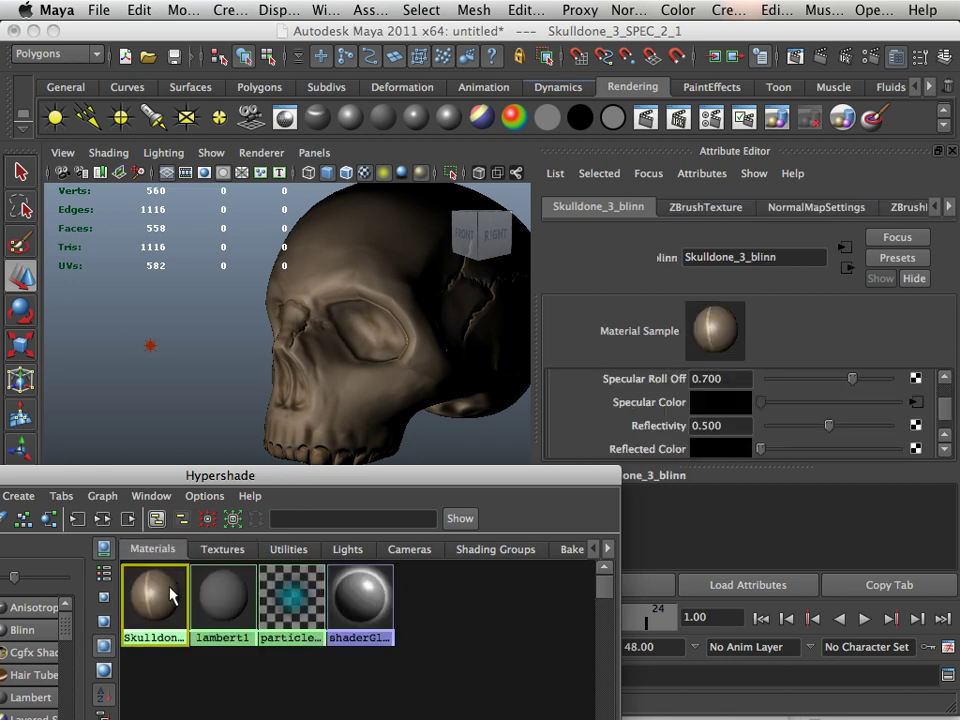
pyautogui.scroll(-1, 700, 448)
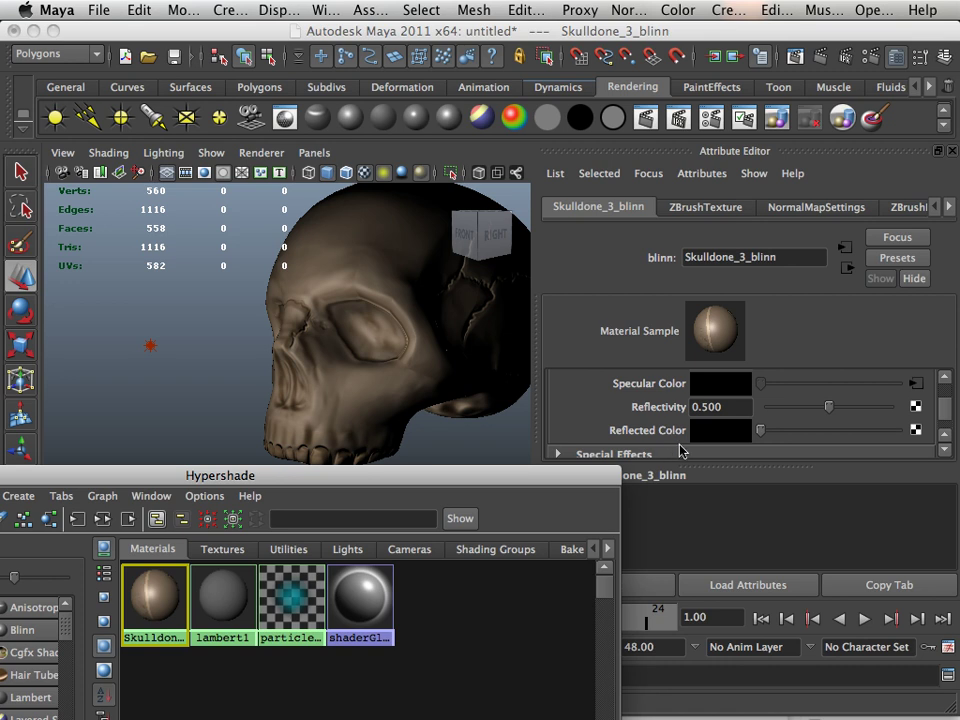
pyautogui.moveTo(943, 413); pyautogui.dragTo(945, 407)
pyautogui.scroll(-2, 720, 420)
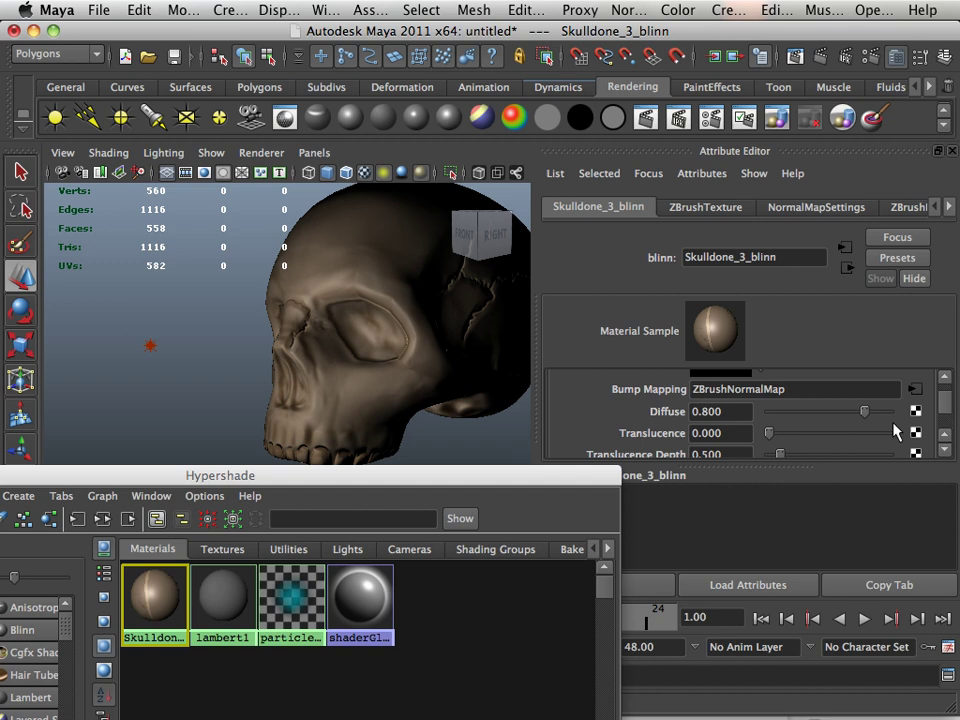
pyautogui.scroll(-2, 705, 435)
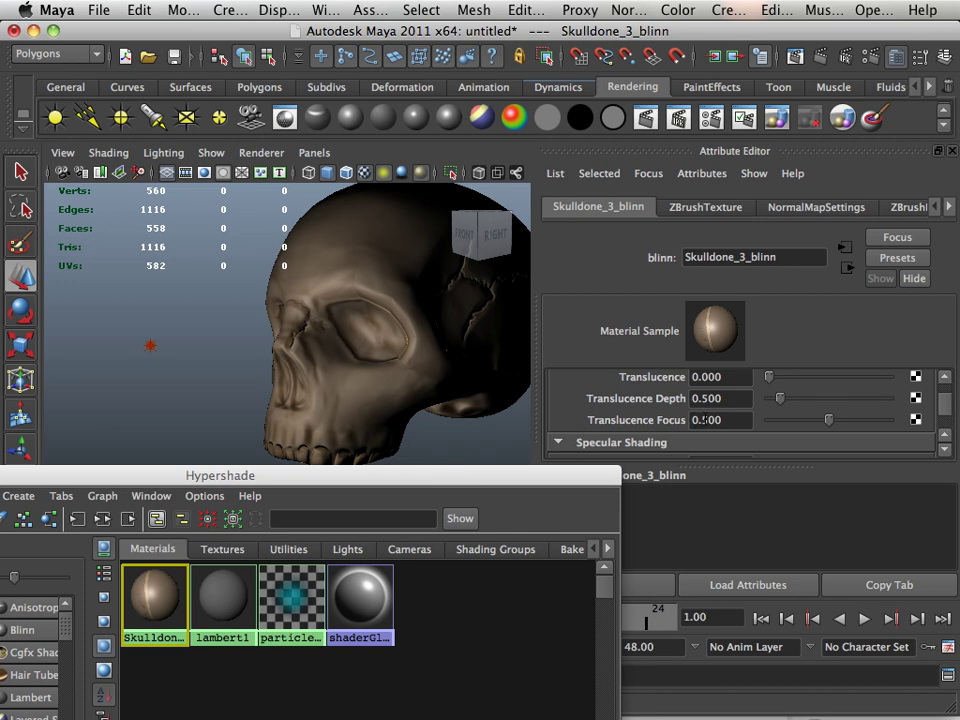
pyautogui.scroll(2, 697, 422)
pyautogui.scroll(5, 696, 425)
pyautogui.scroll(-2, 692, 424)
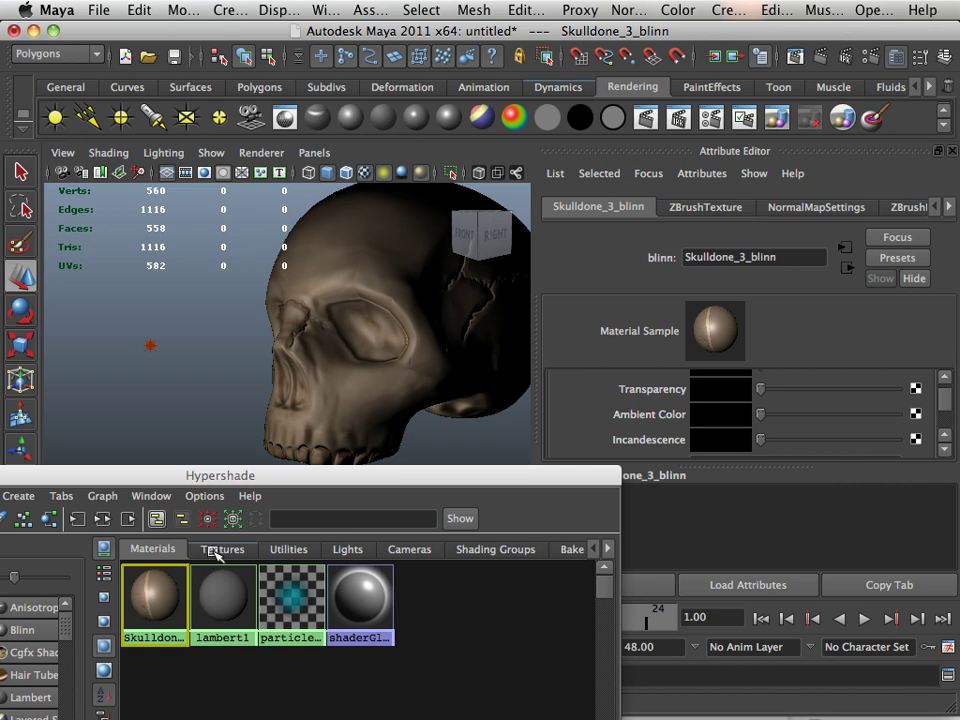
pyautogui.scroll(-3, 630, 414)
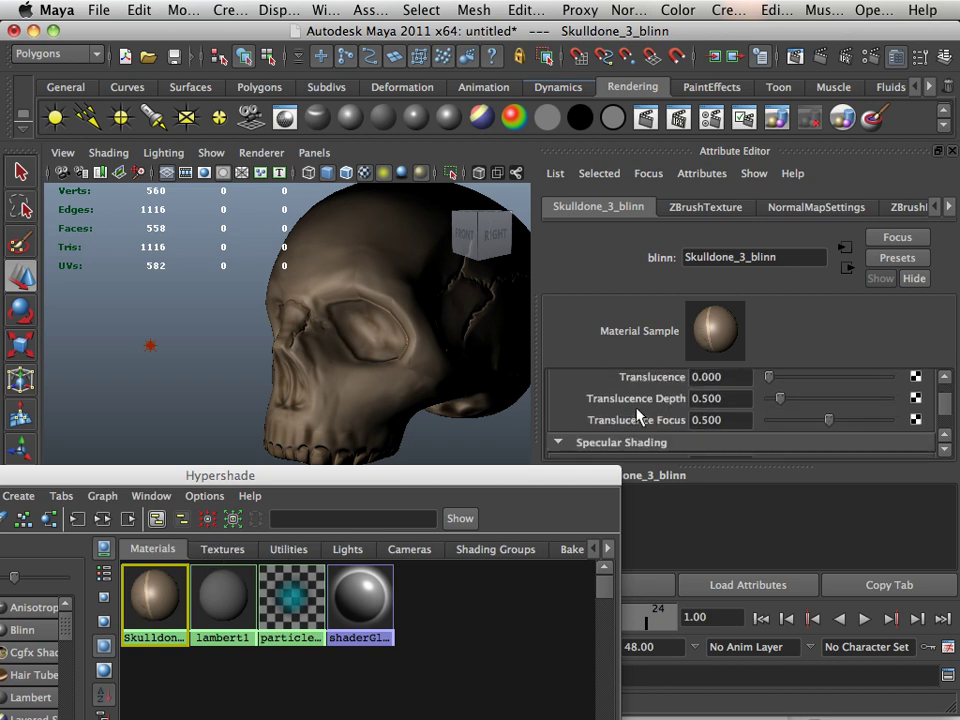
pyautogui.scroll(-5, 637, 410)
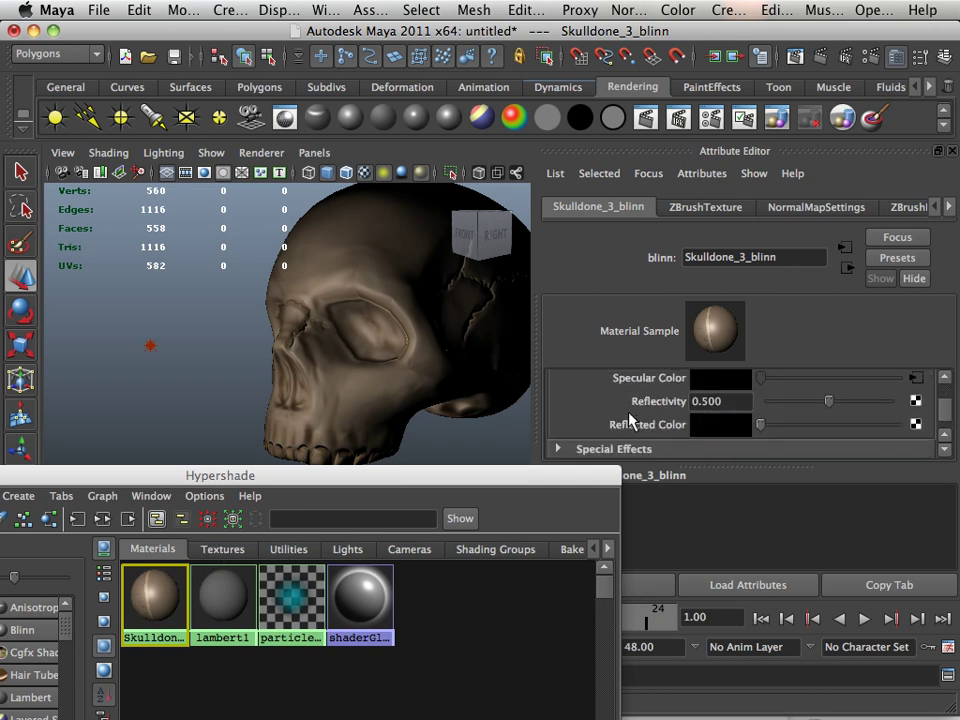
# Connect Skulldone_3_SPEC_1 to the Blinn's Reflected Color and view the skull front-on
pyautogui.click(222, 549)
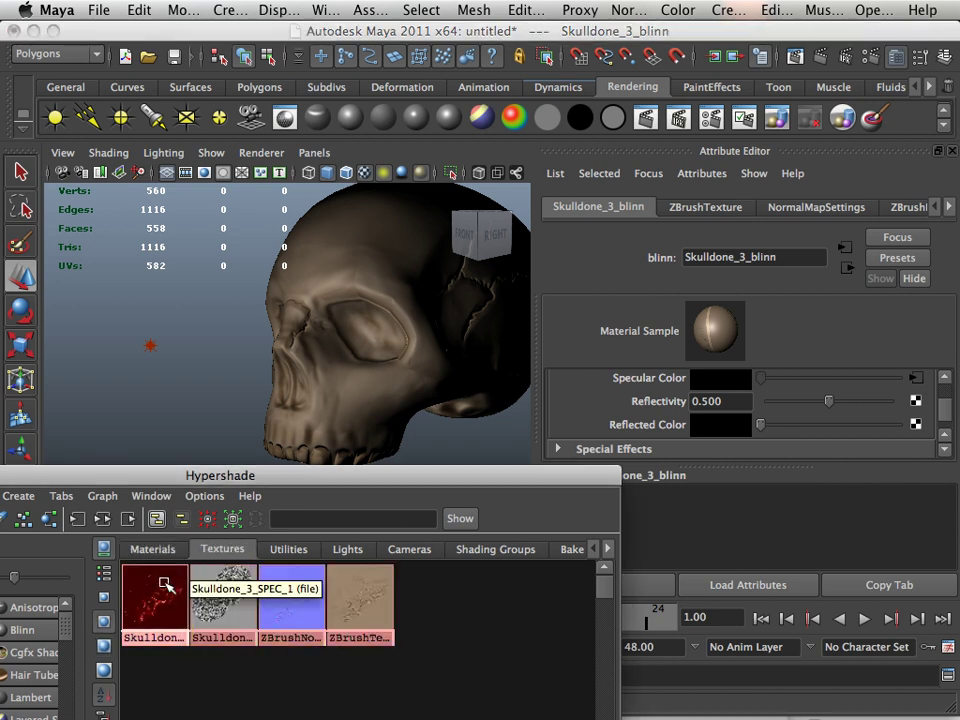
pyautogui.moveTo(167, 587); pyautogui.dragTo(656, 430, button='middle')
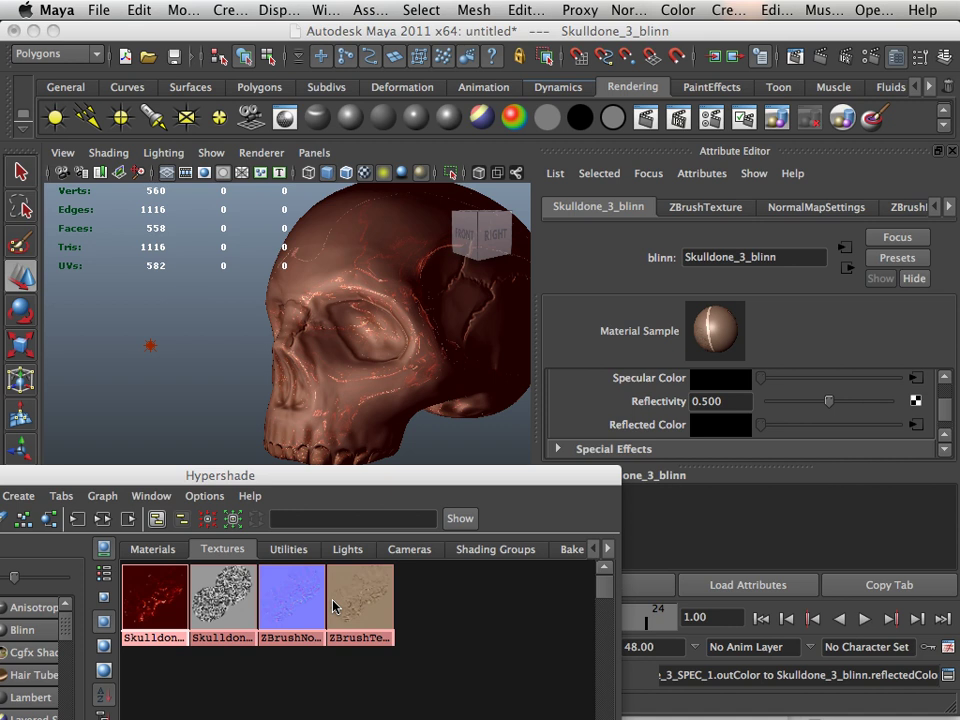
pyautogui.keyDown('alt'); pyautogui.moveTo(330, 420); pyautogui.dragTo(345, 332); pyautogui.keyUp('alt')
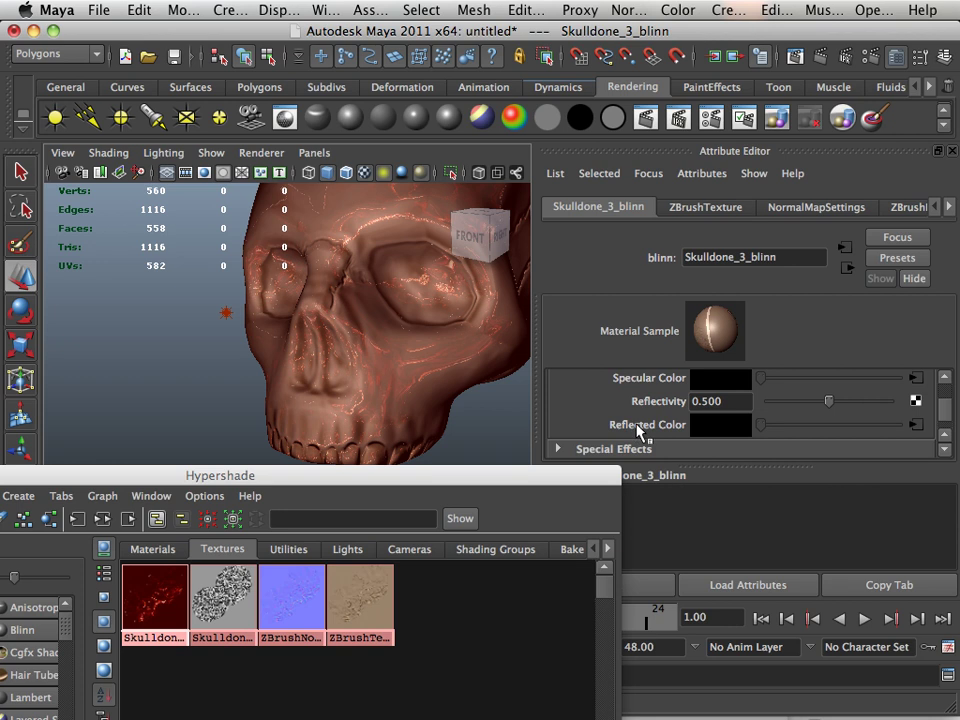
# Break the Skulldone_3_SPEC_1 connection on the Blinn's Reflected Color
pyautogui.rightClick(632, 428)
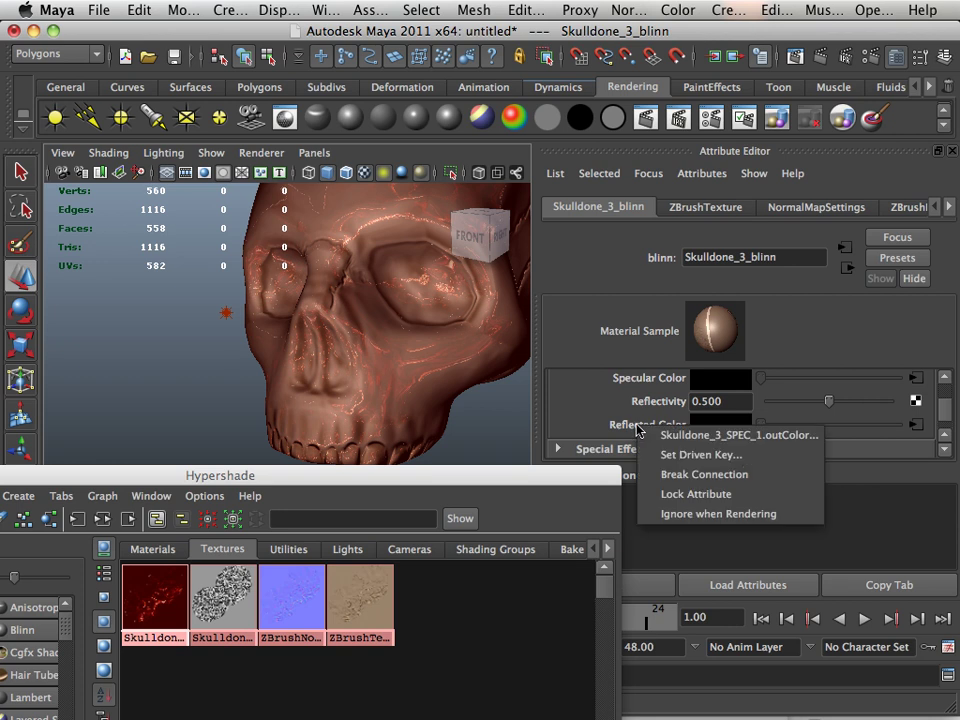
pyautogui.click(664, 474)
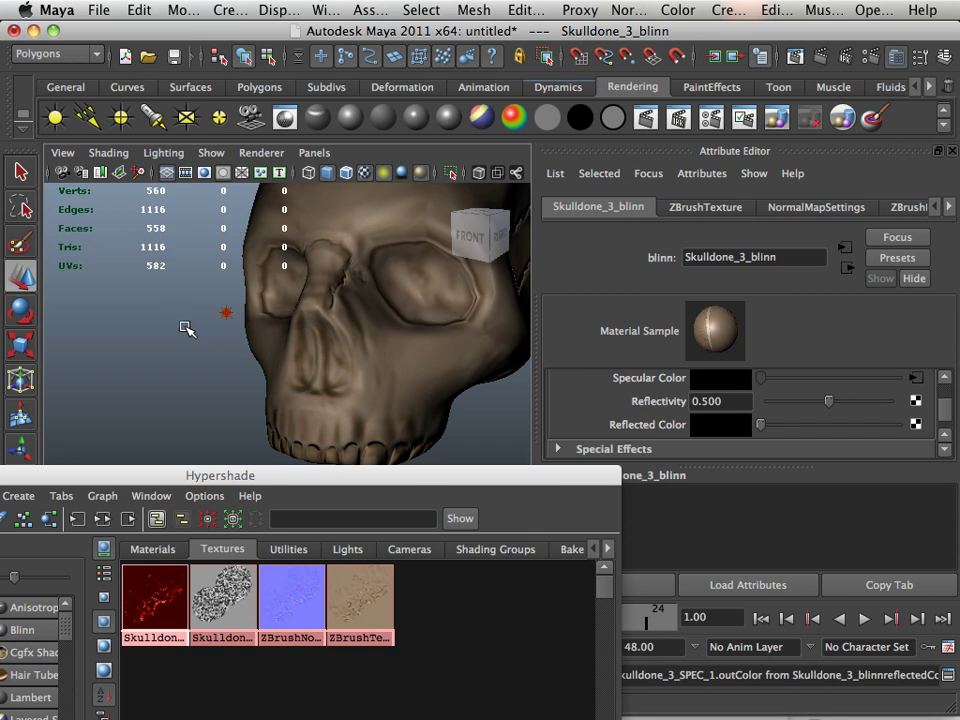
pyautogui.scroll(-5, 165, 330)
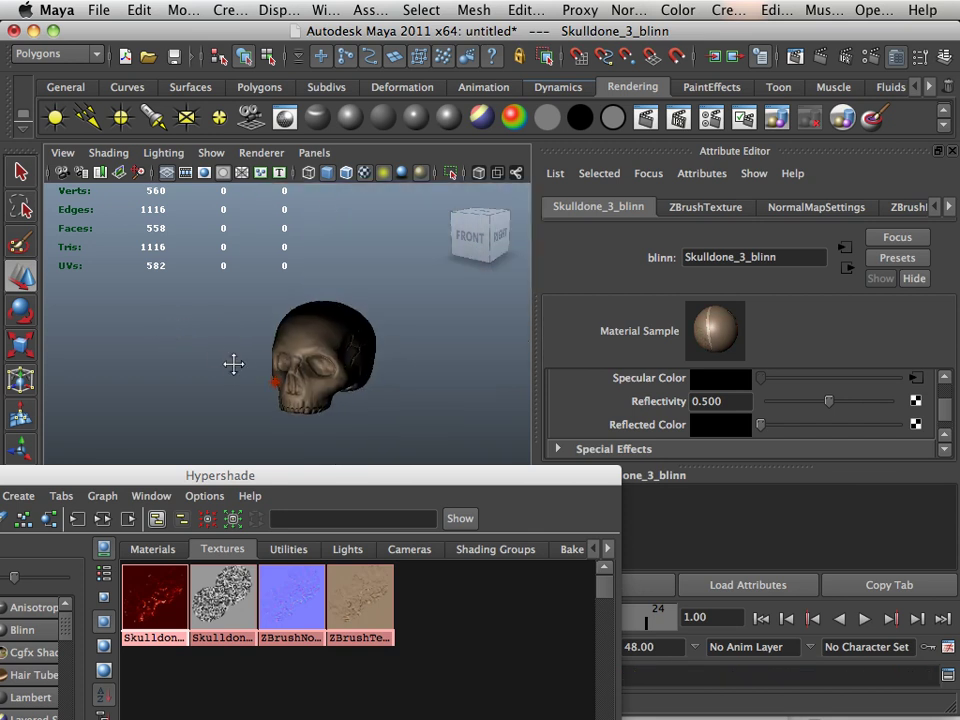
pyautogui.keyDown('alt'); pyautogui.moveTo(234, 365); pyautogui.dragTo(403, 418, button='right'); pyautogui.keyUp('alt')
pyautogui.keyDown('alt'); pyautogui.moveTo(403, 418); pyautogui.dragTo(289, 384); pyautogui.keyUp('alt')
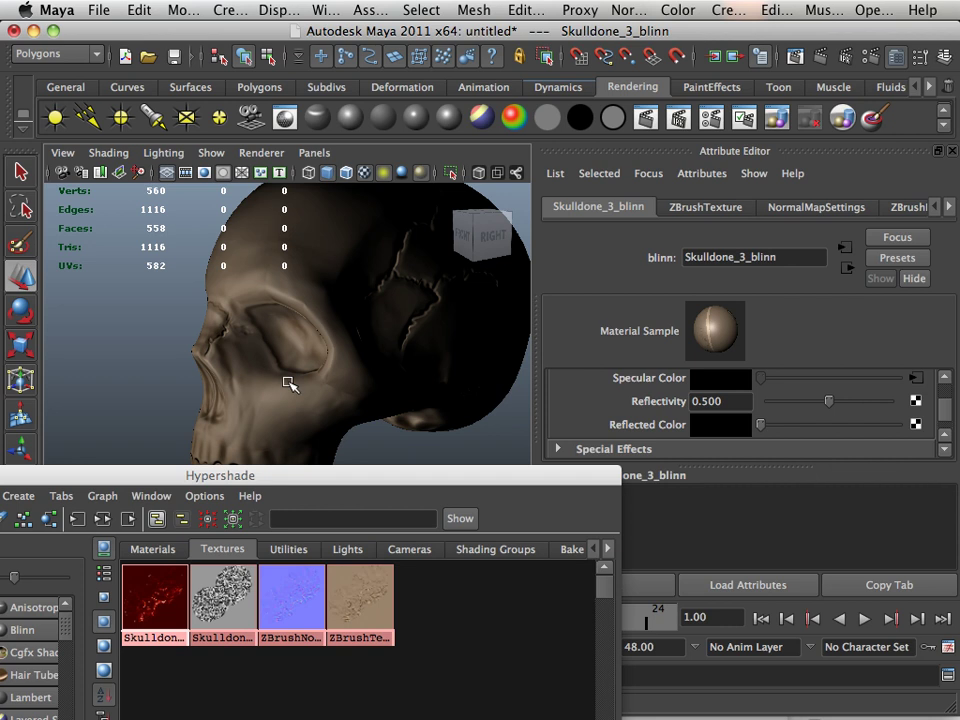